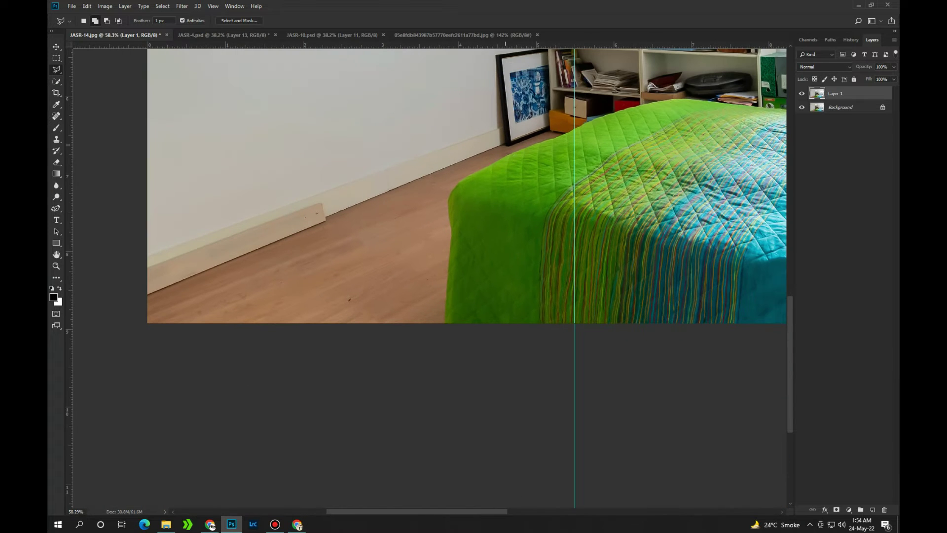
Finish the floor outline along the skirting board, extending it below the photo
{"action": "left_click", "coordinate": [324, 224]}
{"action": "left_click", "coordinate": [163, 289]}
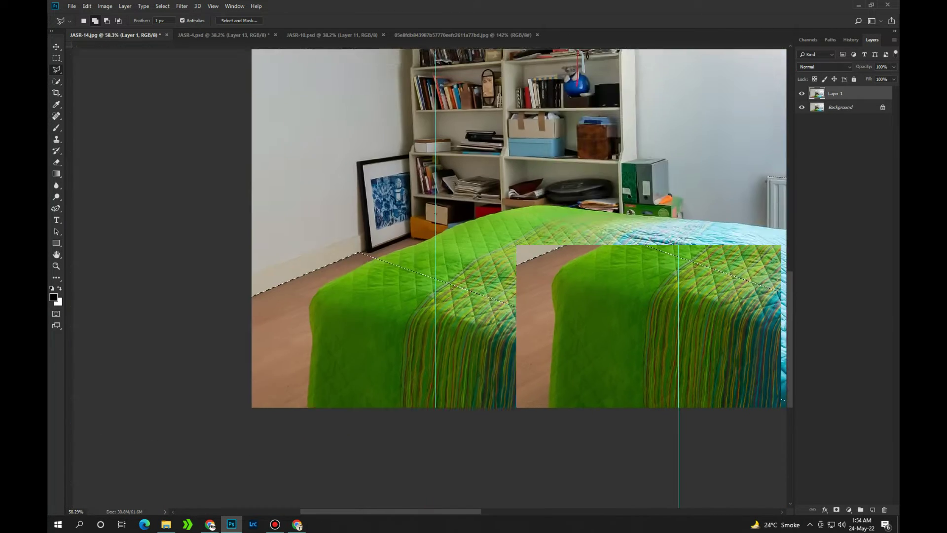
{"action": "left_click", "coordinate": [318, 417]}
{"action": "left_click", "coordinate": [387, 428]}
{"action": "scroll", "coordinate": [516, 432], "scroll_direction": "up", "scroll_amount": 3}
{"action": "scroll", "coordinate": [516, 432], "scroll_direction": "right", "scroll_amount": 3}
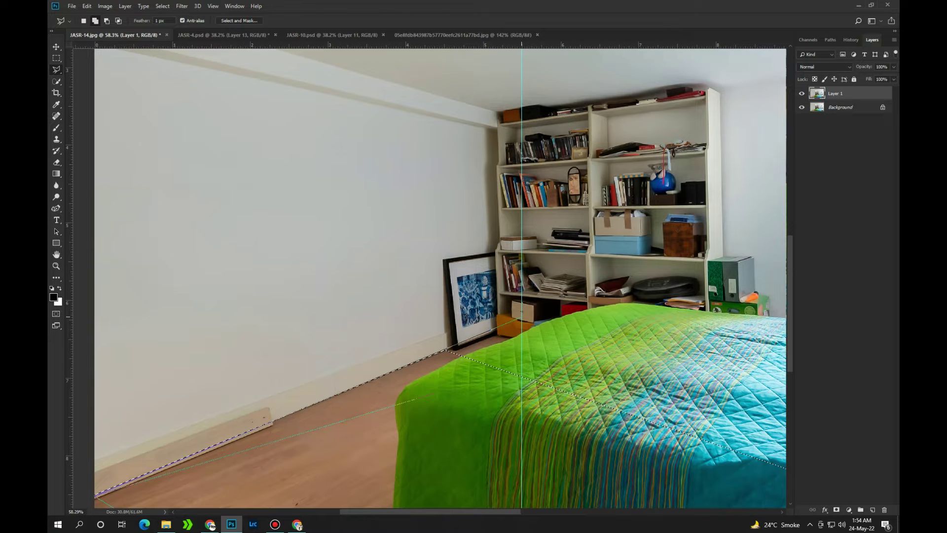
{"action": "scroll", "coordinate": [433, 393], "scroll_direction": "right", "scroll_amount": 3}
{"action": "scroll", "coordinate": [175, 428], "scroll_direction": "down", "scroll_amount": 2}
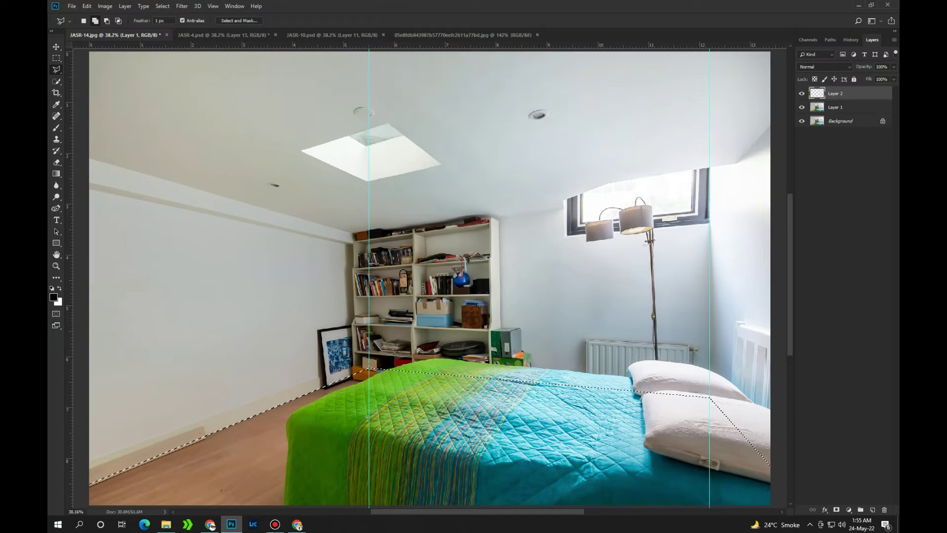
Fill the floor selection solid brown, deselect, and save
{"action": "key", "text": "alt+BackSpace"}
{"action": "key", "text": "ctrl+d"}
{"action": "key", "text": "ctrl+s"}
Select the left wall with the Polygonal Lasso up to the ceiling-wall corner
{"action": "key", "text": "l"}
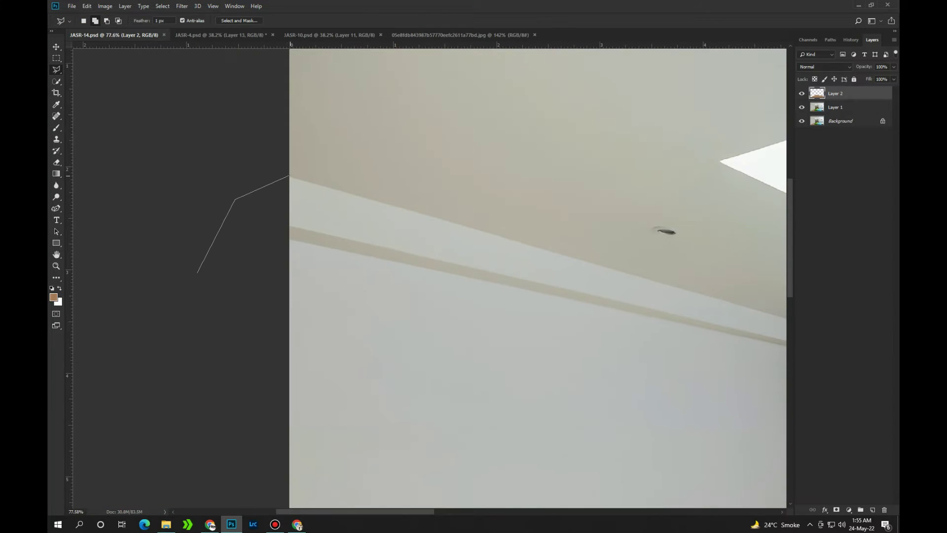
{"action": "left_click", "coordinate": [619, 298]}
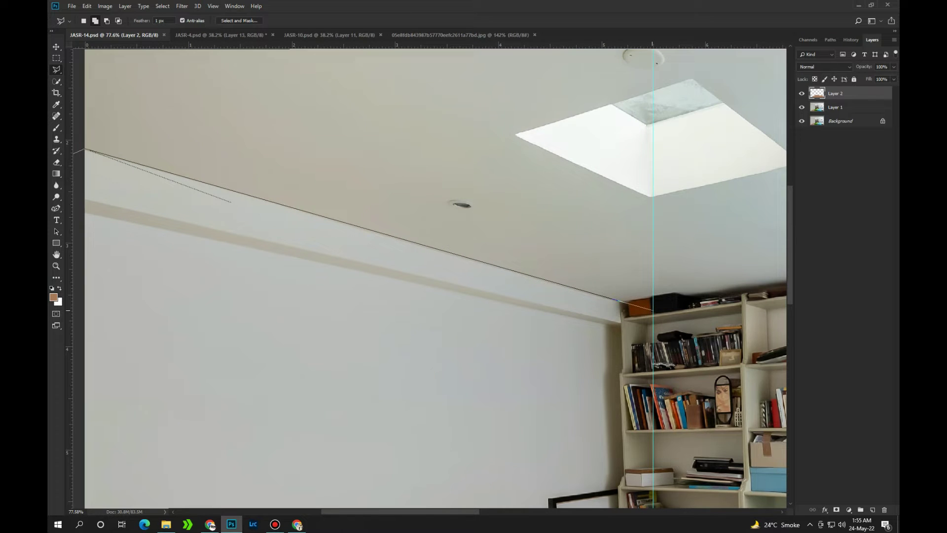
{"action": "scroll", "coordinate": [652, 310], "scroll_direction": "down", "scroll_amount": 3}
{"action": "scroll", "coordinate": [291, 436], "scroll_direction": "down", "scroll_amount": 5}
{"action": "scroll", "coordinate": [291, 437], "scroll_direction": "left", "scroll_amount": 4}
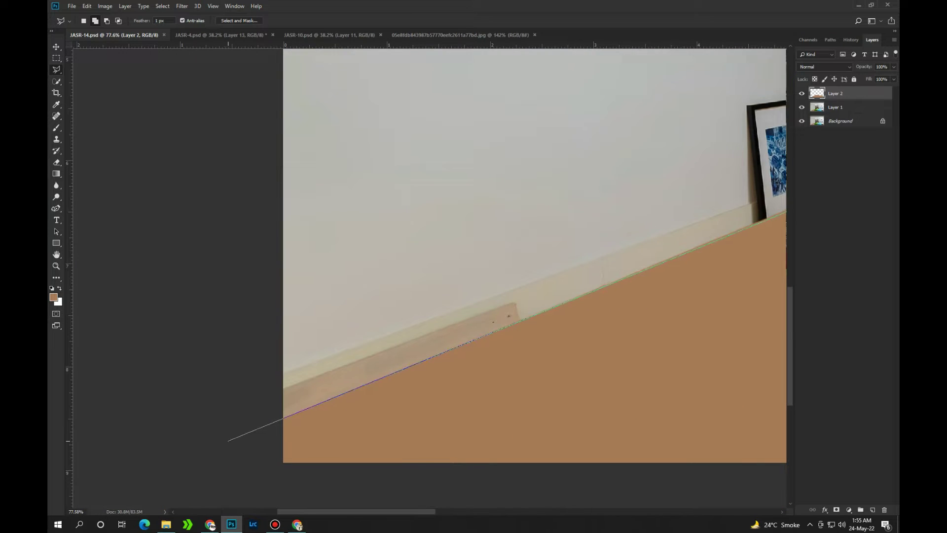
{"action": "double_click", "coordinate": [229, 440]}
On a new layer, clone wall texture over the bookshelf edge and framed picture
{"action": "key", "text": "ctrl+0"}
{"action": "key", "text": "ctrl+j"}
{"action": "key", "text": "s"}
{"action": "left_click_drag", "start_coordinate": [345, 237], "coordinate": [345, 375]}
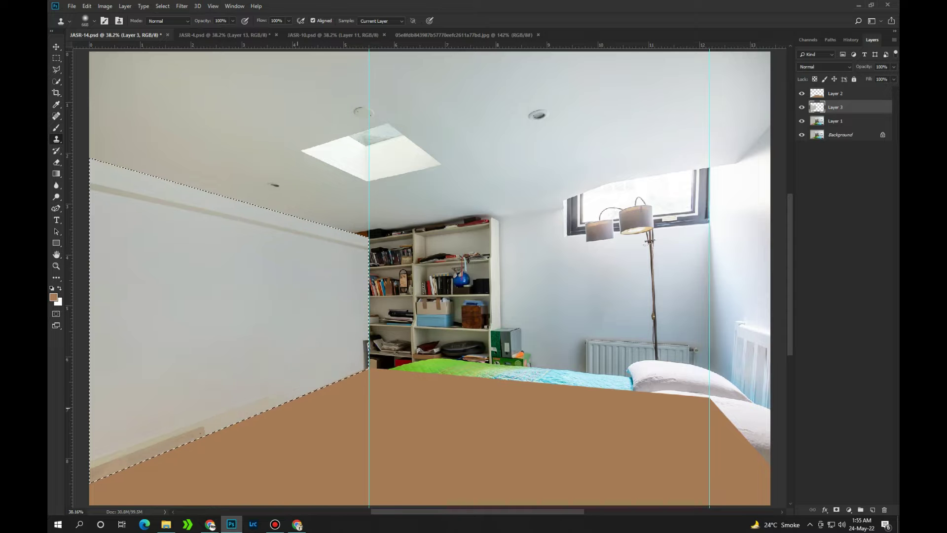
Shrink the Clone Stamp brush and keep covering the picture and shelf edge with wall
{"action": "key", "text": "bracketleft"}
{"action": "key", "text": "bracketleft"}
{"action": "key", "text": "bracketleft"}
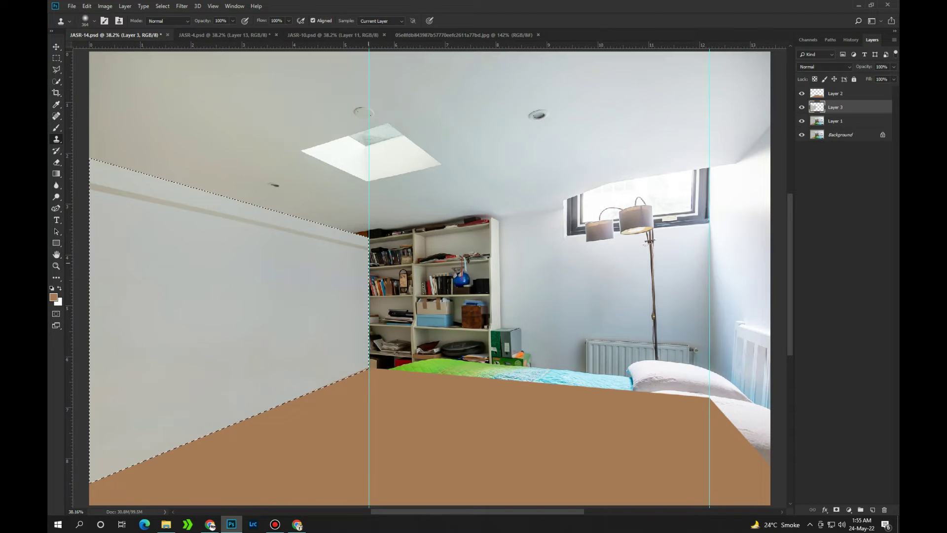
{"action": "scroll", "coordinate": [374, 244], "scroll_direction": "up", "scroll_amount": 5}
{"action": "key", "text": "l"}
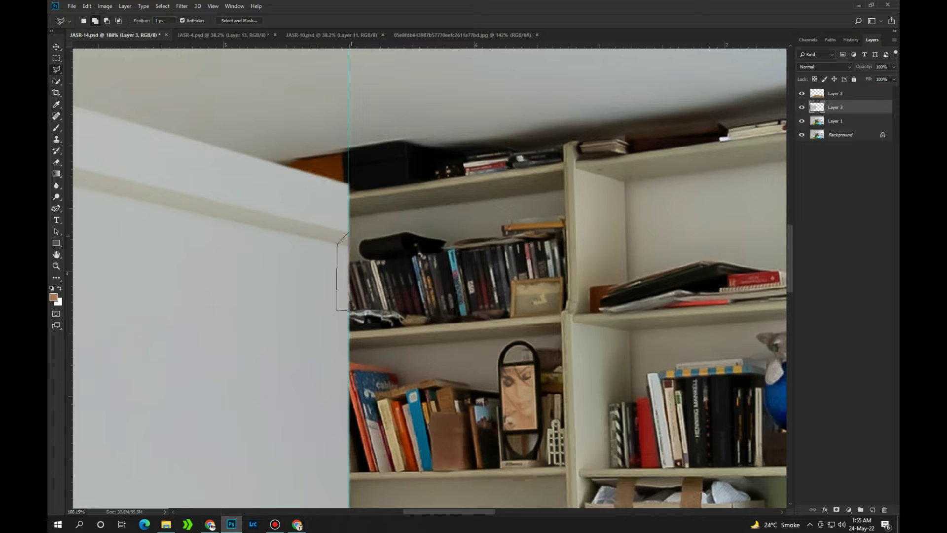
{"action": "key", "text": "s"}
{"action": "scroll", "coordinate": [493, 251], "scroll_direction": "down", "scroll_amount": 3}
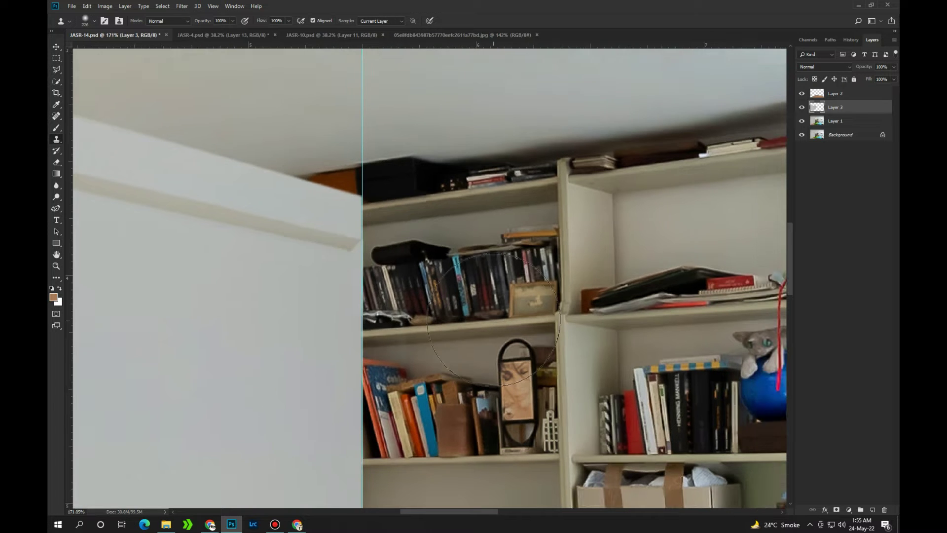
Start a straight-edged ceiling selection along the bookshelf's top edge
{"action": "key", "text": "l"}
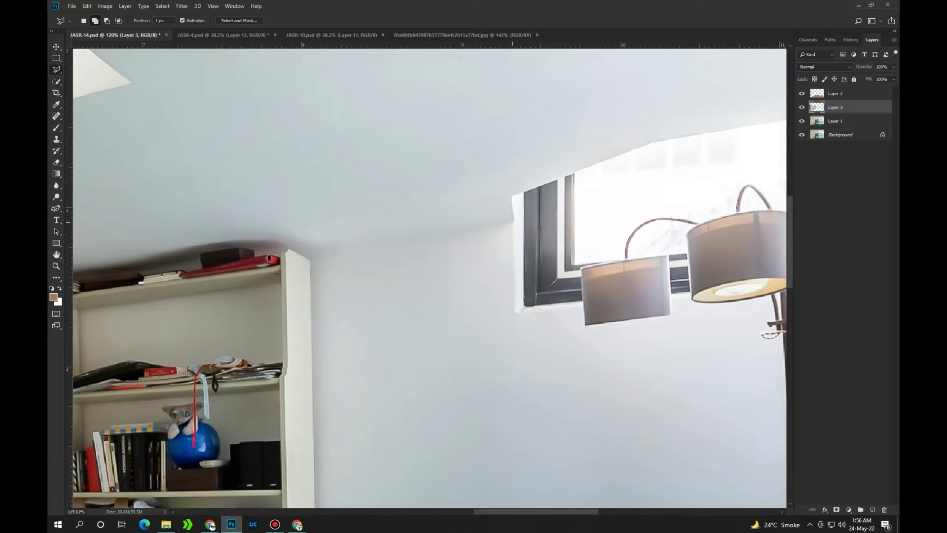
{"action": "left_click", "coordinate": [640, 244]}
{"action": "left_click", "coordinate": [568, 257]}
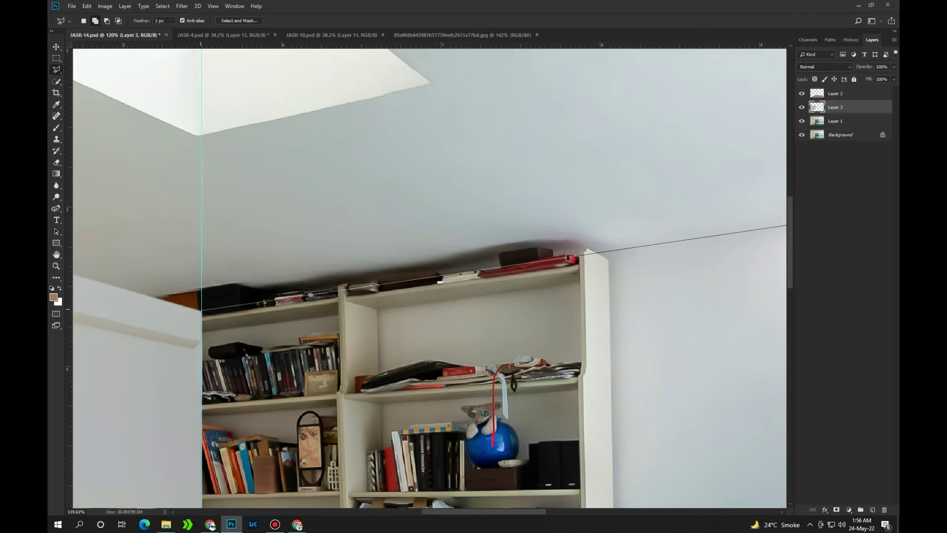
{"action": "scroll", "coordinate": [568, 257], "scroll_direction": "up", "scroll_amount": 5}
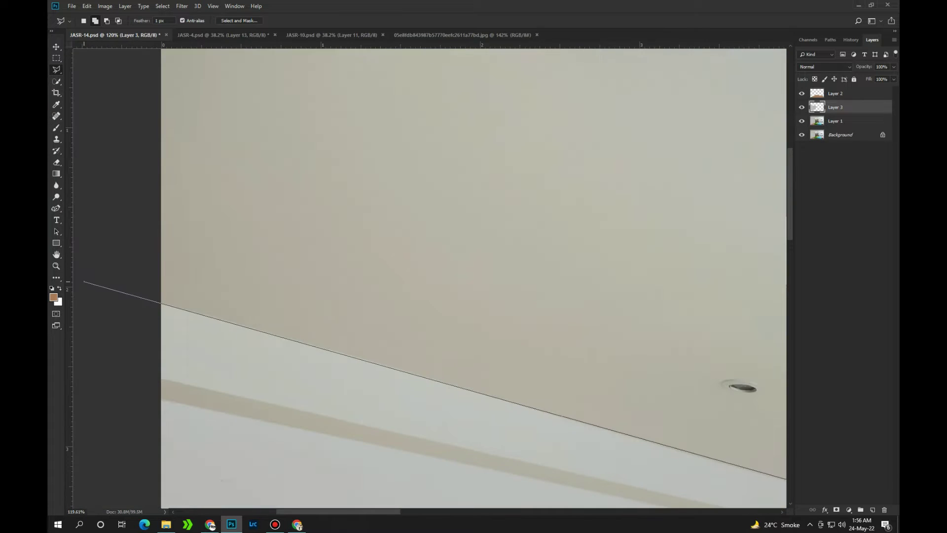
{"action": "scroll", "coordinate": [254, 366], "scroll_direction": "down", "scroll_amount": 5}
{"action": "scroll", "coordinate": [254, 365], "scroll_direction": "right", "scroll_amount": 5}
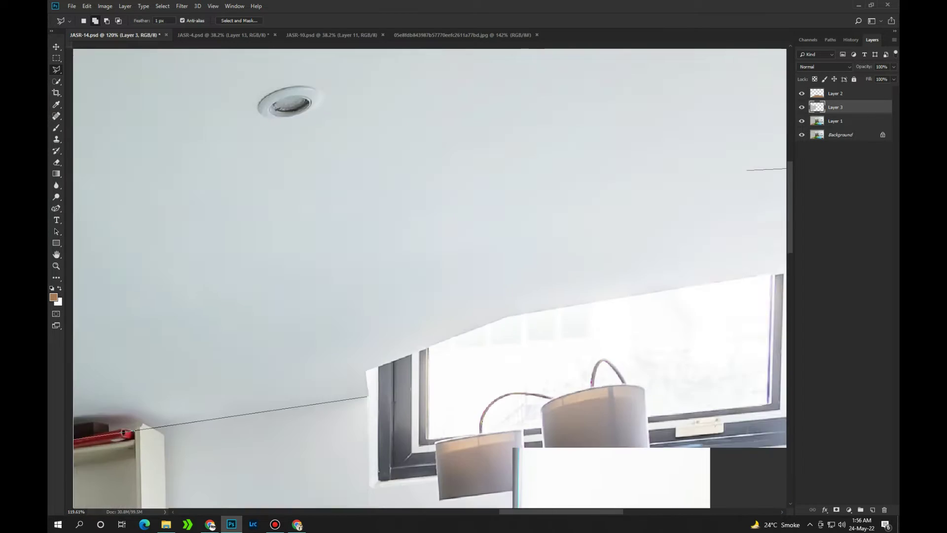
Close the ceiling selection and, on new Layer 4, clone ceiling over the dark band above the shelf
{"action": "double_click", "coordinate": [254, 365]}
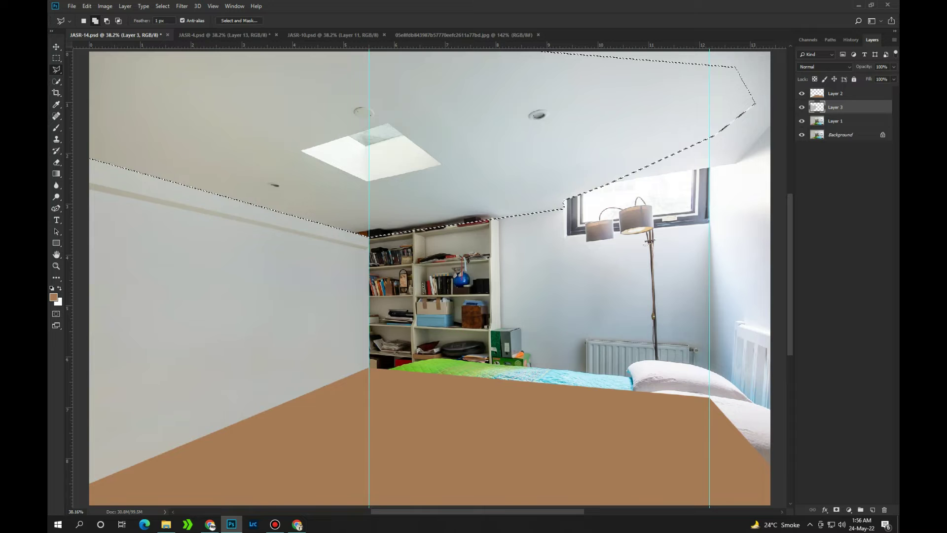
{"action": "key", "text": "ctrl+shift+alt+n"}
{"action": "key", "text": "s"}
{"action": "scroll", "coordinate": [419, 247], "scroll_direction": "up", "scroll_amount": 3}
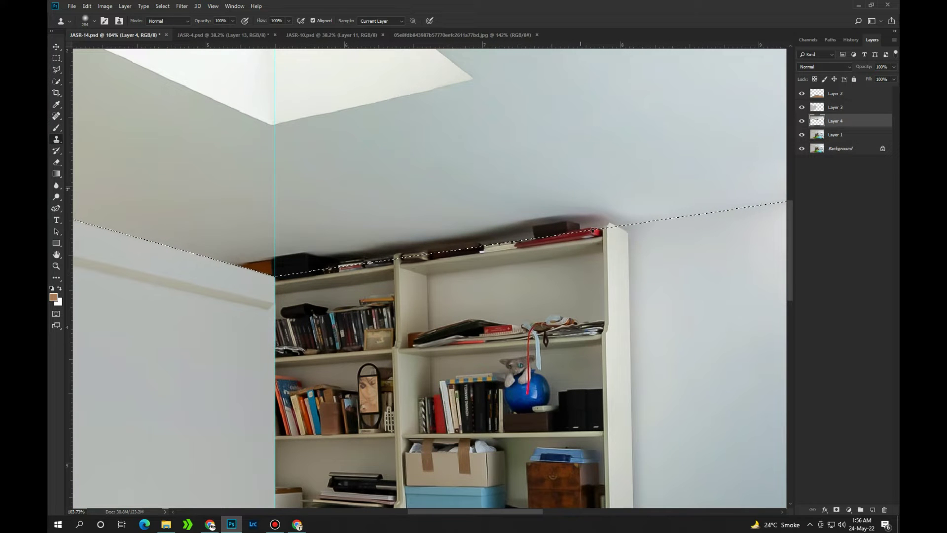
{"action": "left_click_drag", "start_coordinate": [592, 231], "coordinate": [340, 259]}
{"action": "mouse_move", "coordinate": [404, 242]}
{"action": "left_mouse_down"}
{"action": "mouse_move", "coordinate": [227, 271]}
{"action": "mouse_move", "coordinate": [641, 219]}
{"action": "left_mouse_up"}
Outline the strip along the shelf top with a four-point straight-edged selection
{"action": "scroll", "coordinate": [658, 366], "scroll_direction": "down", "scroll_amount": 2}
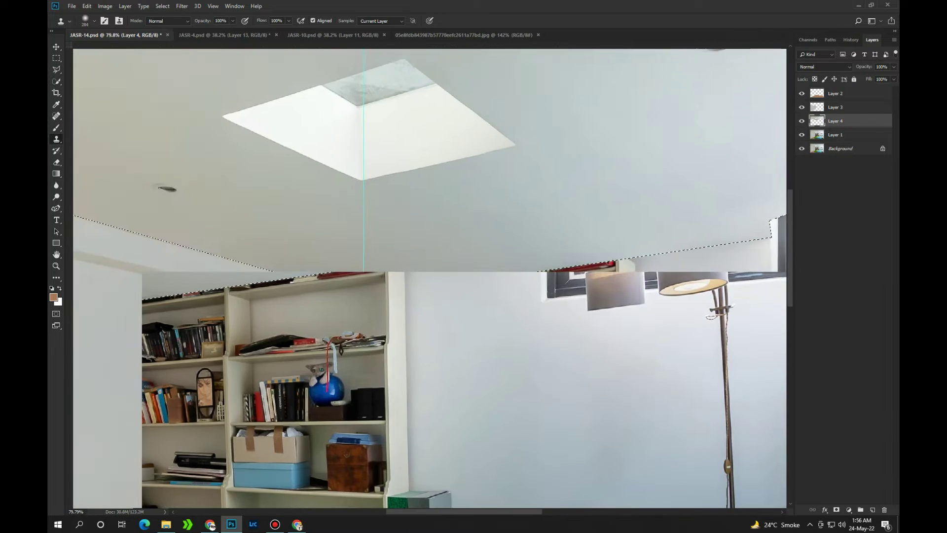
{"action": "scroll", "coordinate": [429, 276], "scroll_direction": "down", "scroll_amount": 3}
{"action": "scroll", "coordinate": [429, 277], "scroll_direction": "up", "scroll_amount": 4}
{"action": "key", "text": "l"}
{"action": "left_click", "coordinate": [115, 247]}
{"action": "left_click", "coordinate": [224, 232]}
{"action": "left_click", "coordinate": [301, 225]}
{"action": "left_click", "coordinate": [413, 204]}
{"action": "key", "text": "Return"}
{"action": "key", "text": "s"}
Select the back wall over to the window corner and create Layer 5 from it
{"action": "key", "text": "l"}
{"action": "scroll", "coordinate": [429, 276], "scroll_direction": "down", "scroll_amount": 5}
{"action": "scroll", "coordinate": [429, 276], "scroll_direction": "right", "scroll_amount": 5}
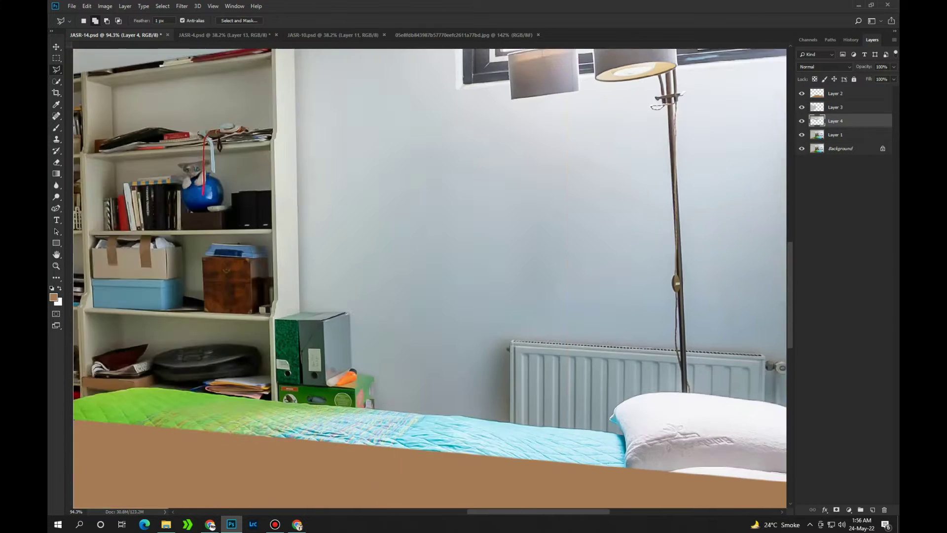
{"action": "scroll", "coordinate": [429, 276], "scroll_direction": "right", "scroll_amount": 4}
{"action": "scroll", "coordinate": [601, 398], "scroll_direction": "up", "scroll_amount": 5}
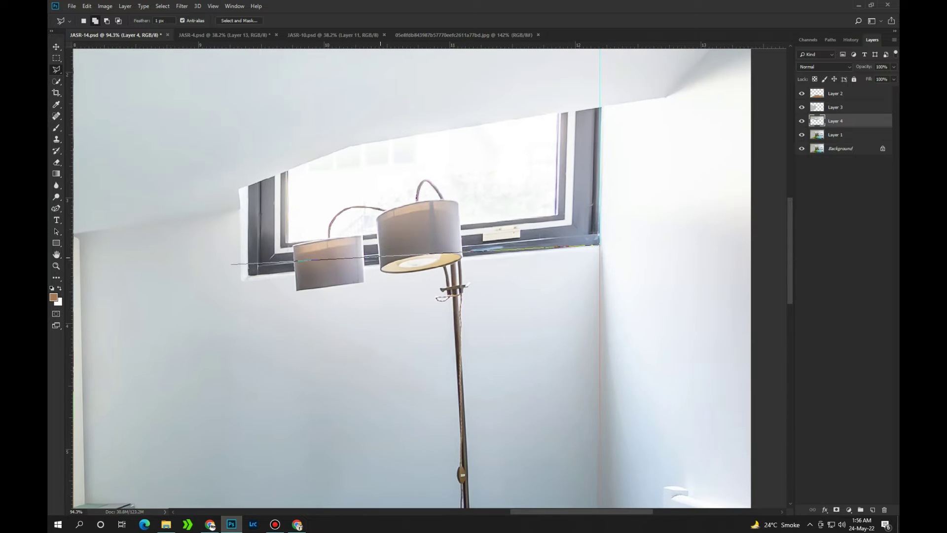
{"action": "key", "text": "Return"}
{"action": "scroll", "coordinate": [429, 276], "scroll_direction": "left", "scroll_amount": 9}
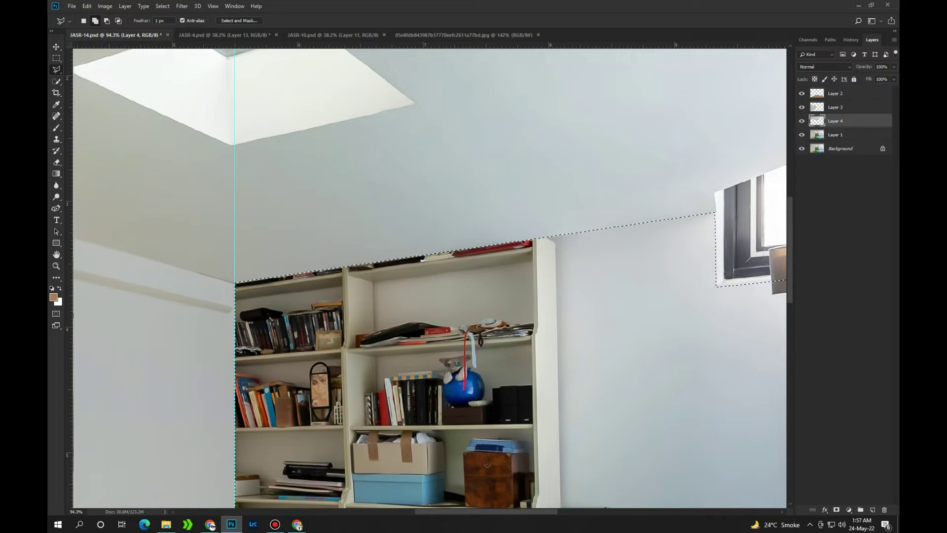
{"action": "key", "text": "ctrl+j"}
Paint sampled light grey over the bookshelf, lamp, bed and radiator, then a 50% greyer pass
{"action": "key", "text": "ctrl+0"}
{"action": "key", "text": "b"}
{"action": "left_click", "coordinate": [641, 247], "text": "alt"}
{"action": "left_click_drag", "start_coordinate": [567, 296], "coordinate": [419, 296]}
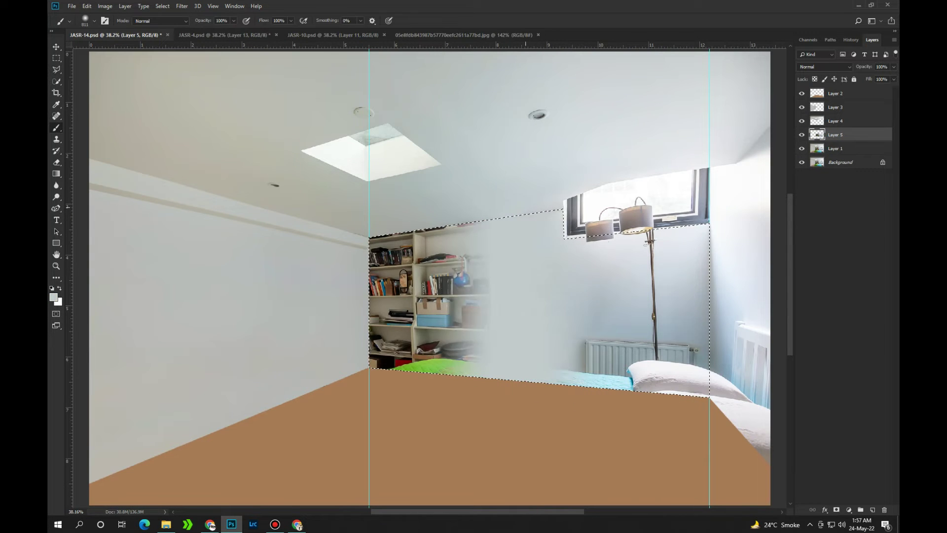
{"action": "left_click_drag", "start_coordinate": [518, 352], "coordinate": [666, 346]}
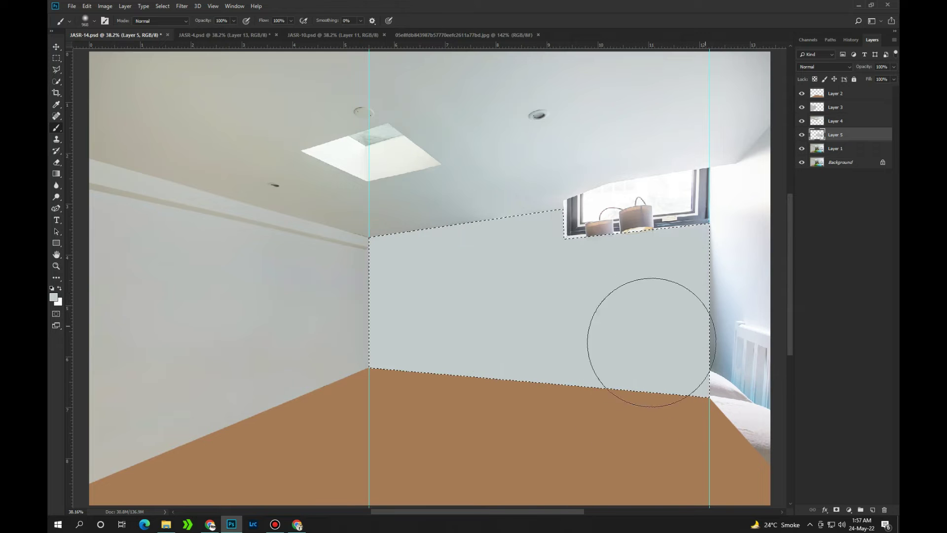
{"action": "key", "text": "5"}
{"action": "left_click_drag", "start_coordinate": [608, 232], "coordinate": [486, 243]}
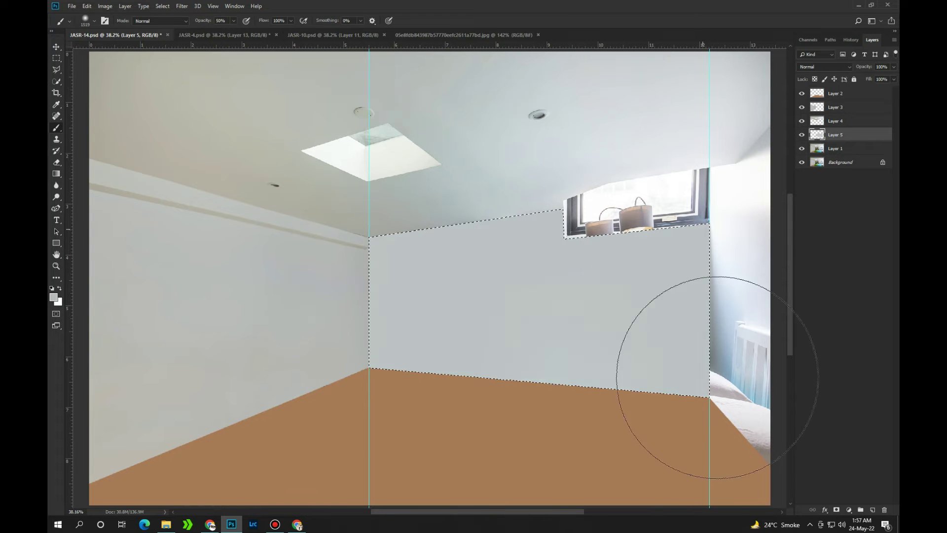
Bring the ceiling layer (Layer 4) to the top of the layer stack
{"action": "scroll", "coordinate": [419, 185], "scroll_direction": "up", "scroll_amount": 3}
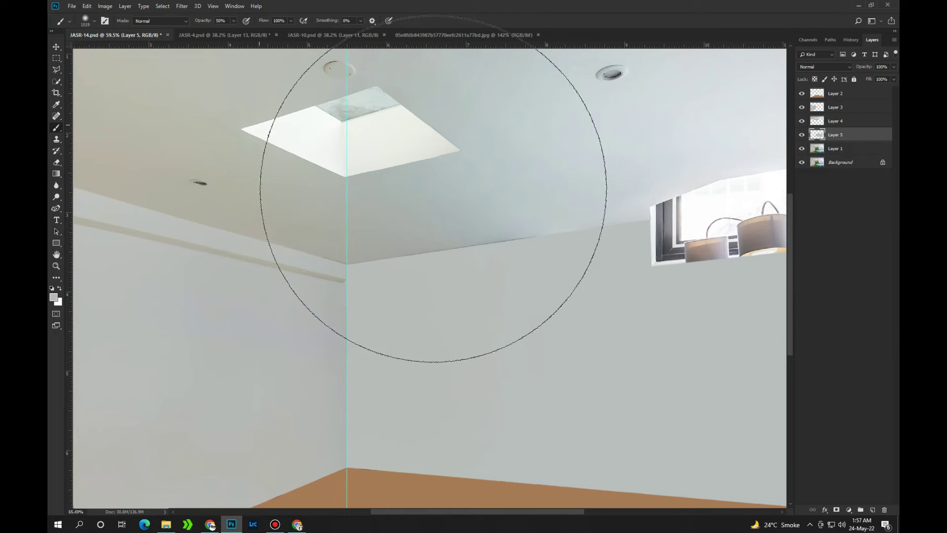
{"action": "key", "text": "alt+bracketright"}
{"action": "key", "text": "ctrl+shift+bracketright"}
{"action": "key", "text": "s"}
{"action": "scroll", "coordinate": [543, 202], "scroll_direction": "up", "scroll_amount": 3}
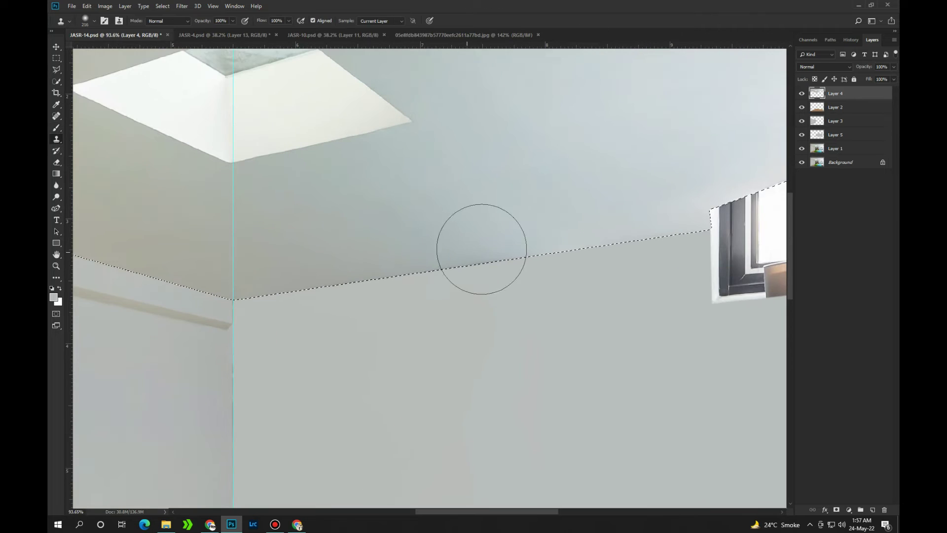
{"action": "scroll", "coordinate": [454, 302], "scroll_direction": "down", "scroll_amount": 5}
{"action": "key", "text": "o"}
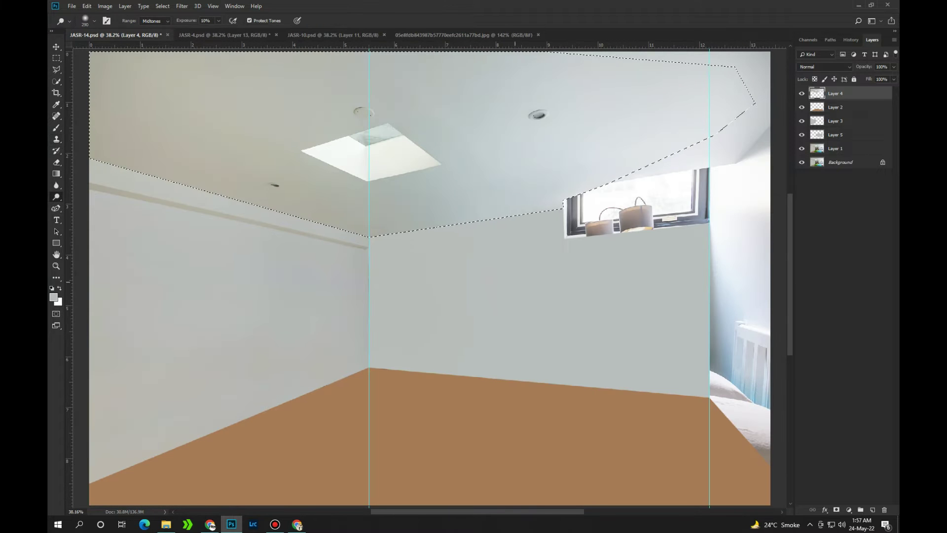
{"action": "scroll", "coordinate": [557, 308], "scroll_direction": "up", "scroll_amount": 2}
Select the right wall strip down to the wall-floor corner and copy it to a new layer
{"action": "scroll", "coordinate": [493, 246], "scroll_direction": "up", "scroll_amount": 2}
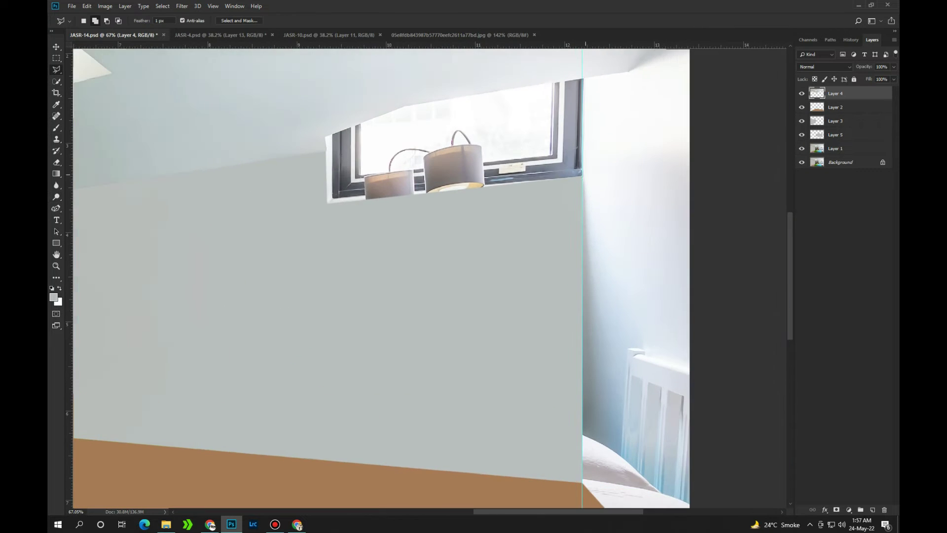
{"action": "scroll", "coordinate": [532, 244], "scroll_direction": "down", "scroll_amount": 2}
{"action": "key", "text": "l"}
{"action": "left_click", "coordinate": [518, 52]}
{"action": "left_click", "coordinate": [517, 364]}
{"action": "scroll", "coordinate": [517, 364], "scroll_direction": "down", "scroll_amount": 3}
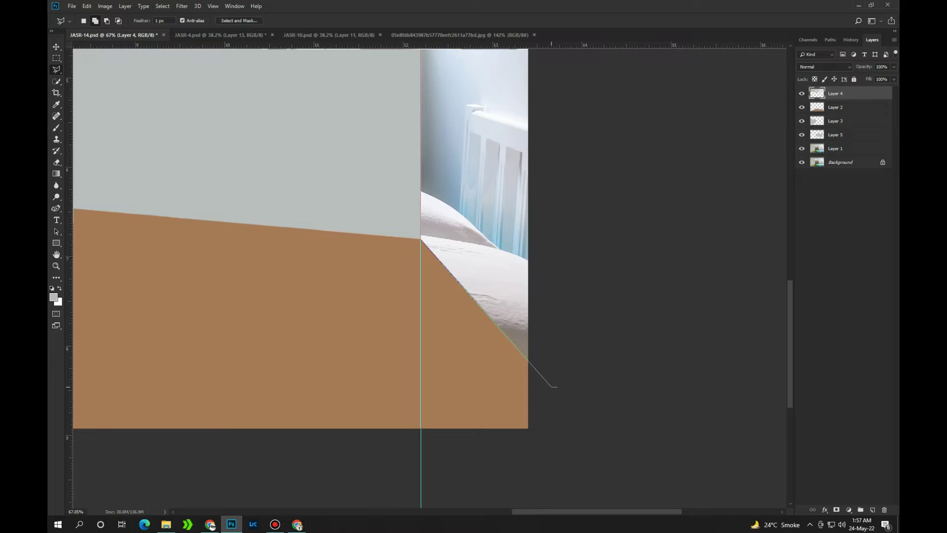
{"action": "scroll", "coordinate": [553, 386], "scroll_direction": "up", "scroll_amount": 5}
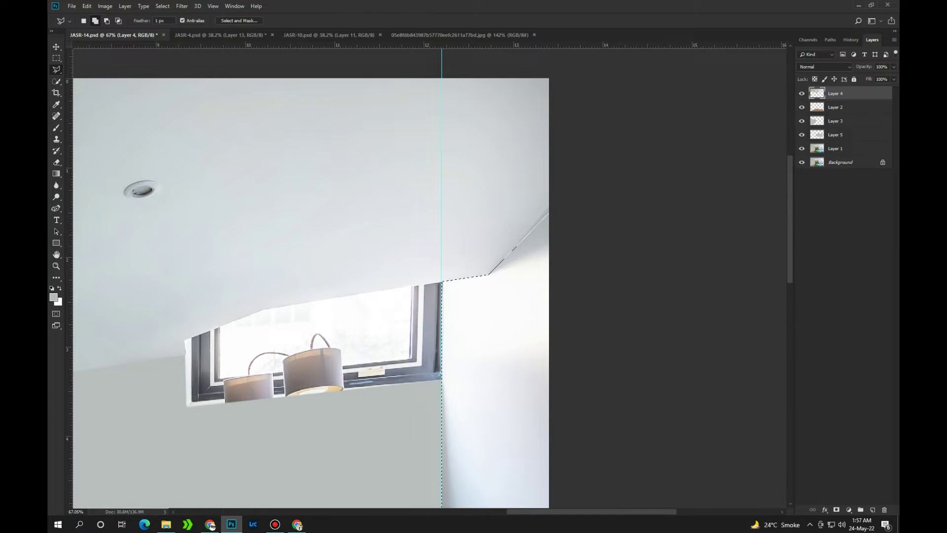
{"action": "key", "text": "ctrl+j"}
Paint white at 100% over the headboard and its shading, brightening the right wall
{"action": "scroll", "coordinate": [429, 276], "scroll_direction": "down", "scroll_amount": 3}
{"action": "scroll", "coordinate": [429, 276], "scroll_direction": "up", "scroll_amount": 2}
{"action": "key", "text": "s"}
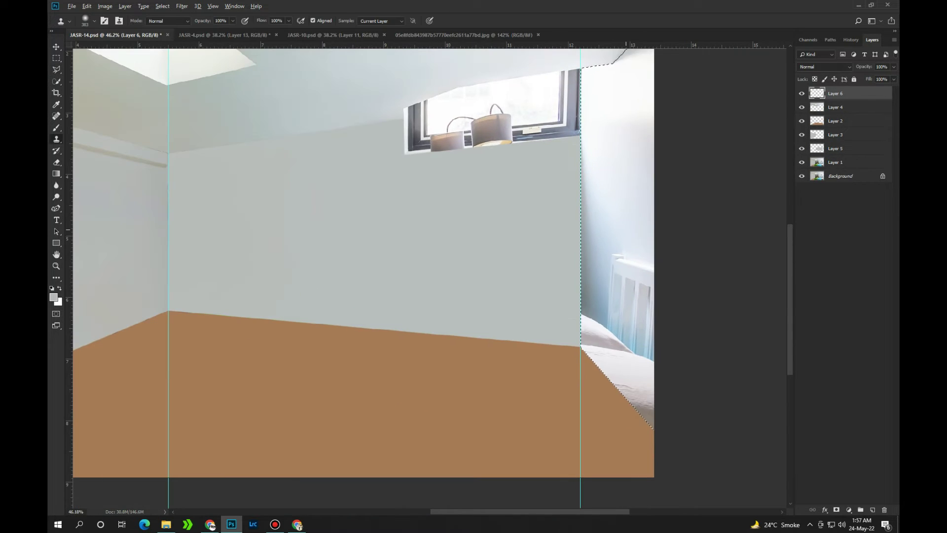
{"action": "key", "text": "0"}
{"action": "left_click_drag", "start_coordinate": [626, 276], "coordinate": [627, 355]}
{"action": "key", "text": "bracketleft"}
{"action": "key", "text": "bracketleft"}
{"action": "key", "text": "bracketleft"}
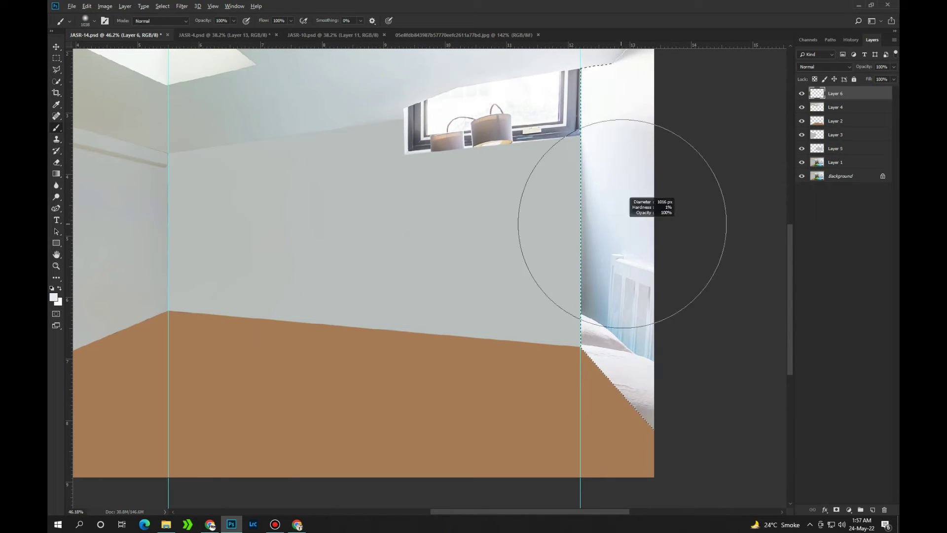
{"action": "left_click_drag", "start_coordinate": [631, 271], "coordinate": [632, 360]}
{"action": "mouse_move", "coordinate": [636, 123]}
{"action": "left_mouse_down"}
{"action": "mouse_move", "coordinate": [634, 296]}
{"action": "mouse_move", "coordinate": [611, 404]}
{"action": "left_mouse_up"}
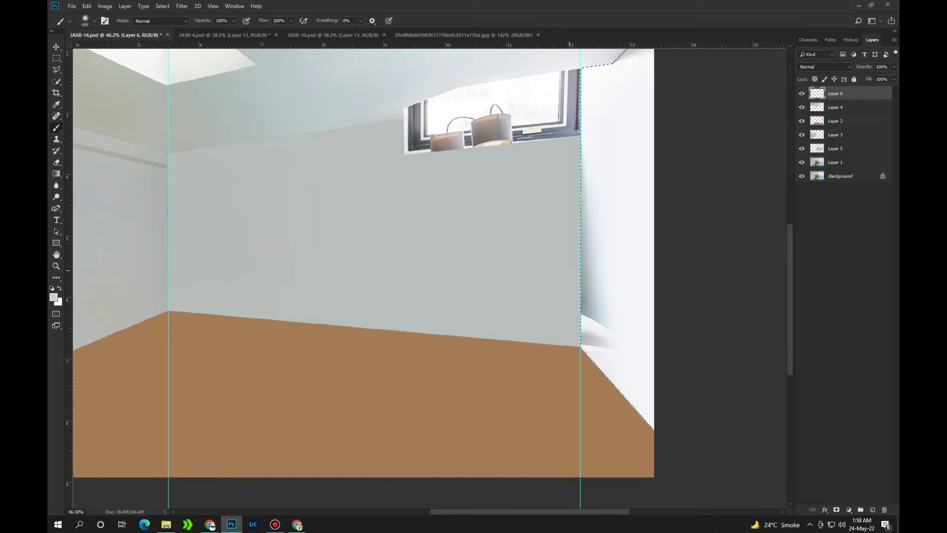
{"action": "left_click_drag", "start_coordinate": [609, 266], "coordinate": [611, 375]}
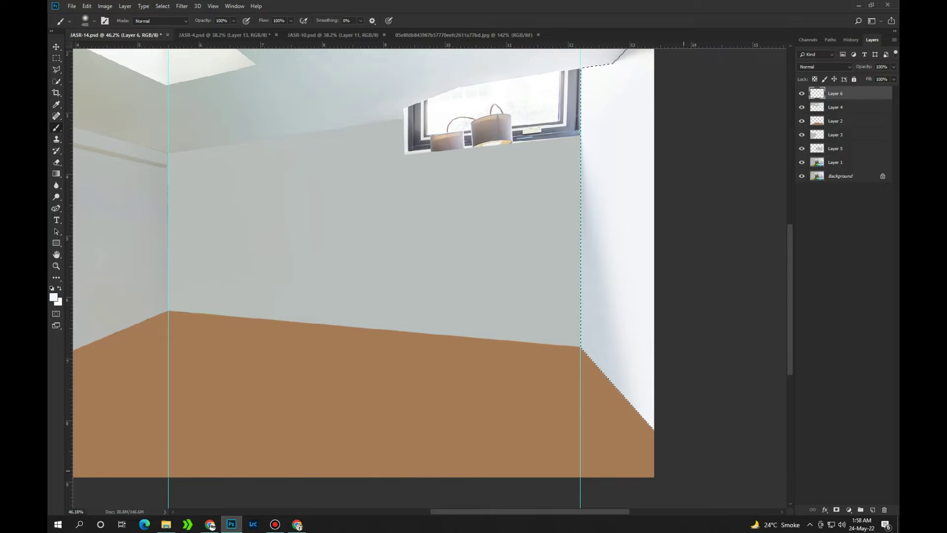
Fit the image in view and save over the existing file
{"action": "key", "text": "ctrl+0"}
{"action": "key", "text": "ctrl+shift+s"}
{"action": "key", "text": "Return"}
{"action": "key", "text": "y"}
{"action": "key", "text": "s"}
{"action": "scroll", "coordinate": [656, 328], "scroll_direction": "up", "scroll_amount": 2}
{"action": "scroll", "coordinate": [656, 328], "scroll_direction": "up", "scroll_amount": 3}
On the grey back-wall Layer 5, outline the window area around the lamps
{"action": "key", "text": "b"}
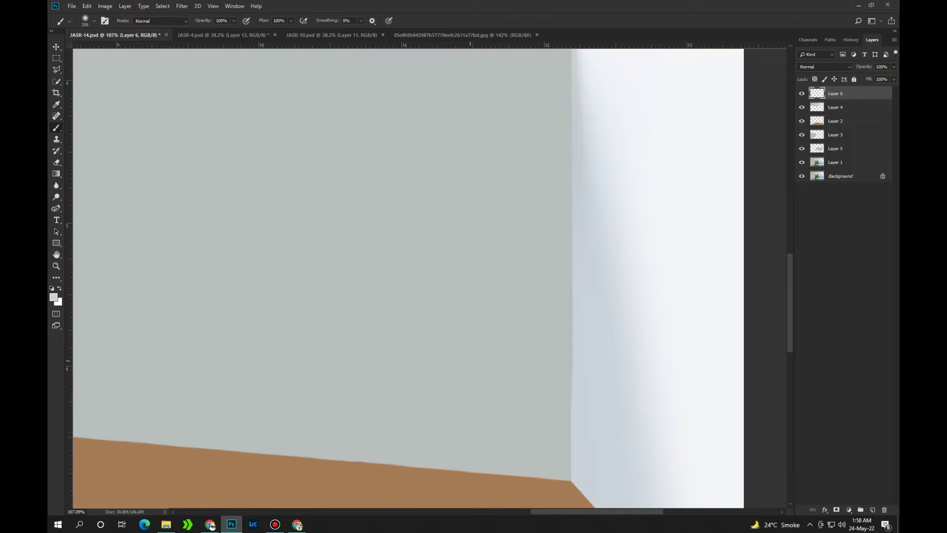
{"action": "left_click", "coordinate": [835, 149]}
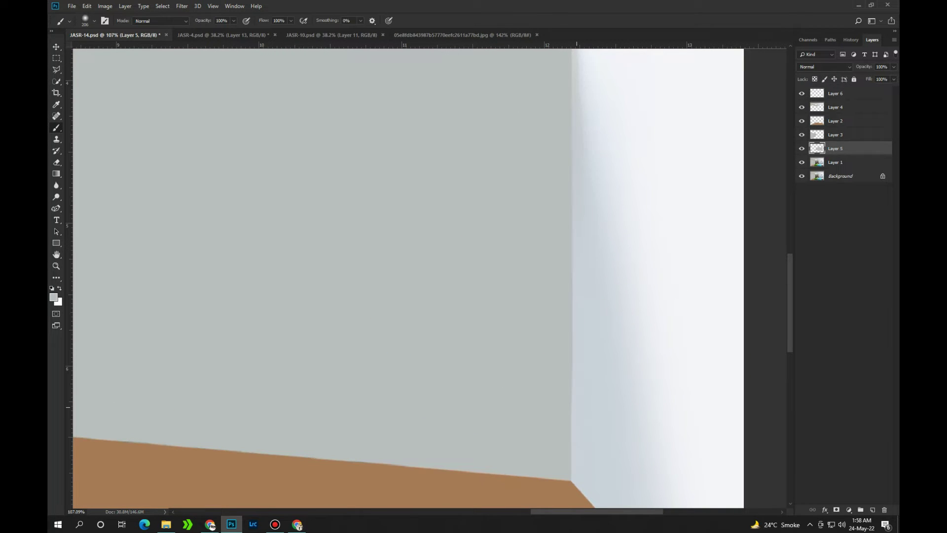
{"action": "scroll", "coordinate": [424, 276], "scroll_direction": "down", "scroll_amount": 3}
{"action": "scroll", "coordinate": [518, 246], "scroll_direction": "up", "scroll_amount": 3}
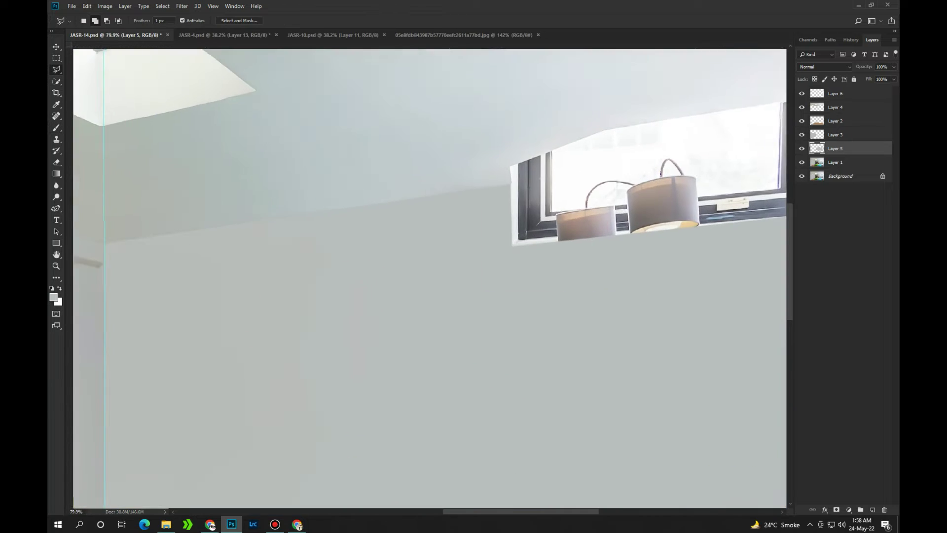
{"action": "key", "text": "l"}
{"action": "scroll", "coordinate": [385, 285], "scroll_direction": "up", "scroll_amount": 2}
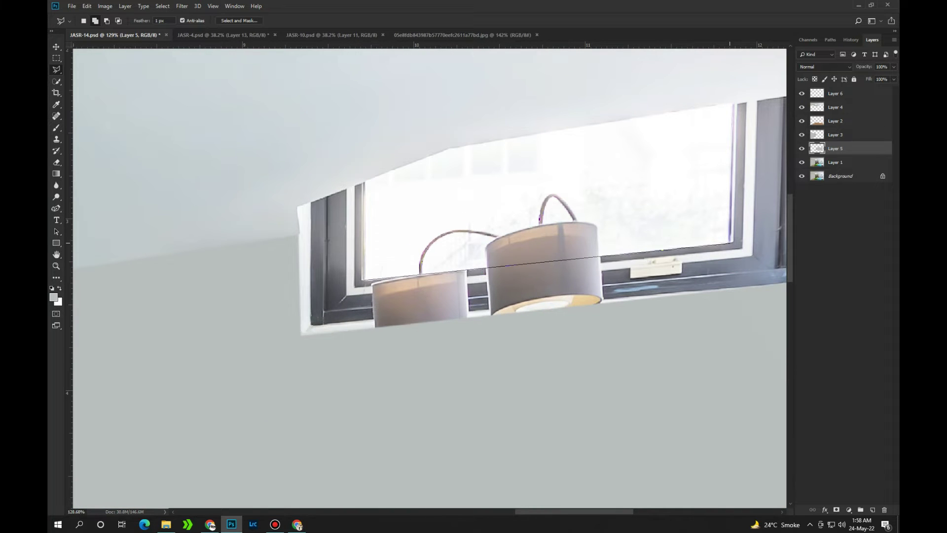
{"action": "left_click", "coordinate": [730, 243]}
{"action": "scroll", "coordinate": [660, 274], "scroll_direction": "right", "scroll_amount": 3}
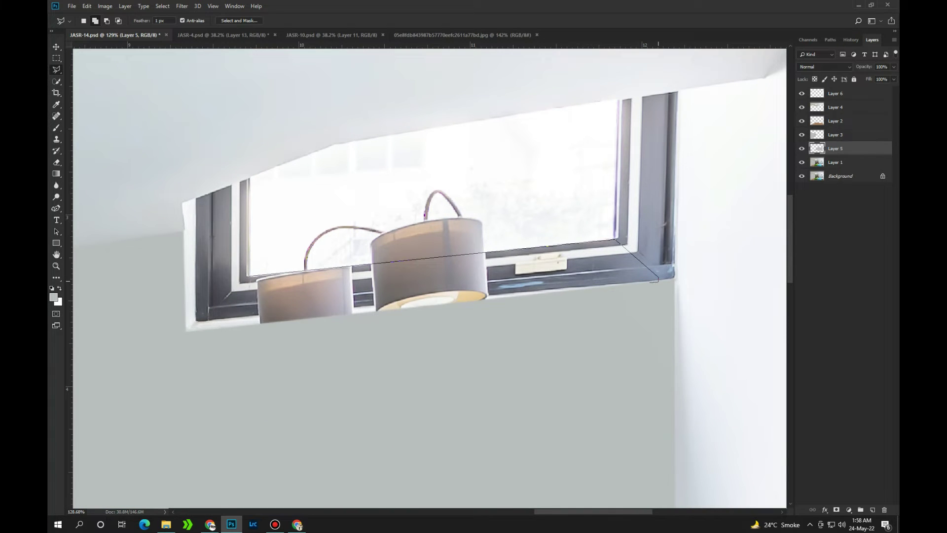
{"action": "left_click", "coordinate": [248, 277]}
Clone window frame texture over the small lamp and the large lamp's base
{"action": "key", "text": "s"}
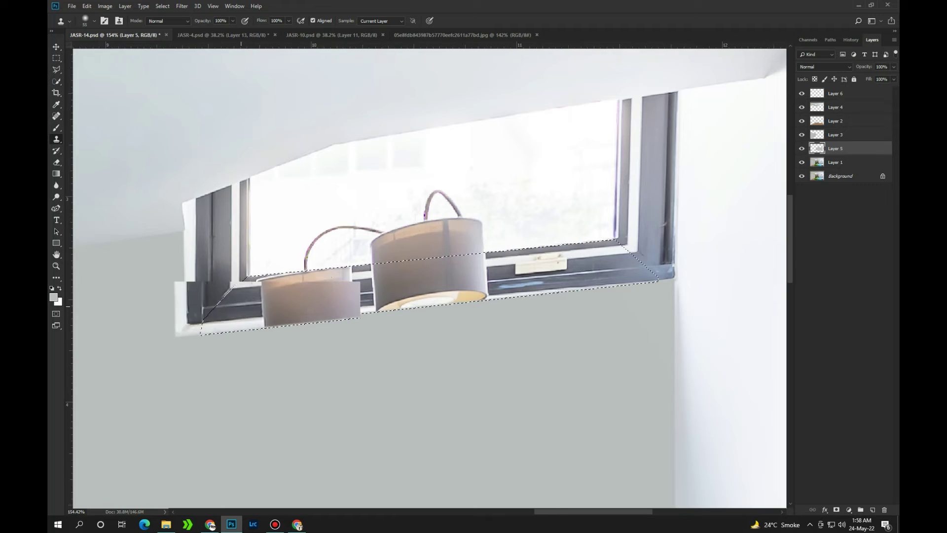
{"action": "scroll", "coordinate": [245, 308], "scroll_direction": "up", "scroll_amount": 3}
{"action": "key", "text": "alt+bracketleft"}
{"action": "key", "text": "bracketleft"}
{"action": "left_click_drag", "start_coordinate": [276, 281], "coordinate": [279, 316]}
{"action": "mouse_move", "coordinate": [281, 262]}
{"action": "left_mouse_down"}
{"action": "mouse_move", "coordinate": [284, 335]}
{"action": "mouse_move", "coordinate": [305, 330]}
{"action": "left_mouse_up"}
{"action": "mouse_move", "coordinate": [248, 277]}
{"action": "left_mouse_down"}
{"action": "mouse_move", "coordinate": [267, 266]}
{"action": "mouse_move", "coordinate": [315, 316]}
{"action": "left_mouse_up"}
{"action": "mouse_move", "coordinate": [305, 257]}
{"action": "left_mouse_down"}
{"action": "mouse_move", "coordinate": [350, 316]}
{"action": "mouse_move", "coordinate": [424, 296]}
{"action": "left_mouse_up"}
{"action": "left_click_drag", "start_coordinate": [345, 276], "coordinate": [493, 266]}
Clone more frame over the large lamp and clean up the right window jamb
{"action": "scroll", "coordinate": [283, 362], "scroll_direction": "down", "scroll_amount": 3}
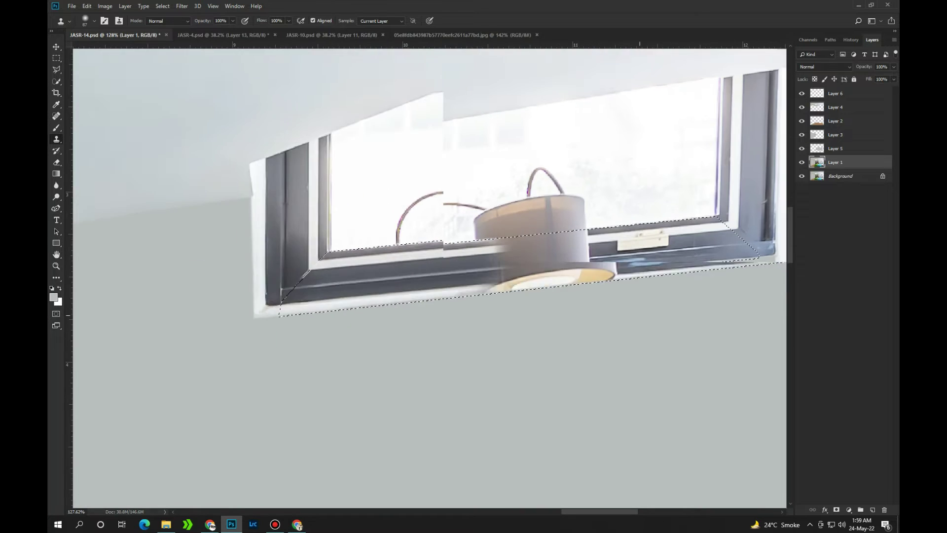
{"action": "scroll", "coordinate": [282, 362], "scroll_direction": "down", "scroll_amount": 2}
{"action": "mouse_move", "coordinate": [394, 306]}
{"action": "left_mouse_down"}
{"action": "mouse_move", "coordinate": [463, 326]}
{"action": "mouse_move", "coordinate": [537, 304]}
{"action": "mouse_move", "coordinate": [661, 296]}
{"action": "left_mouse_up"}
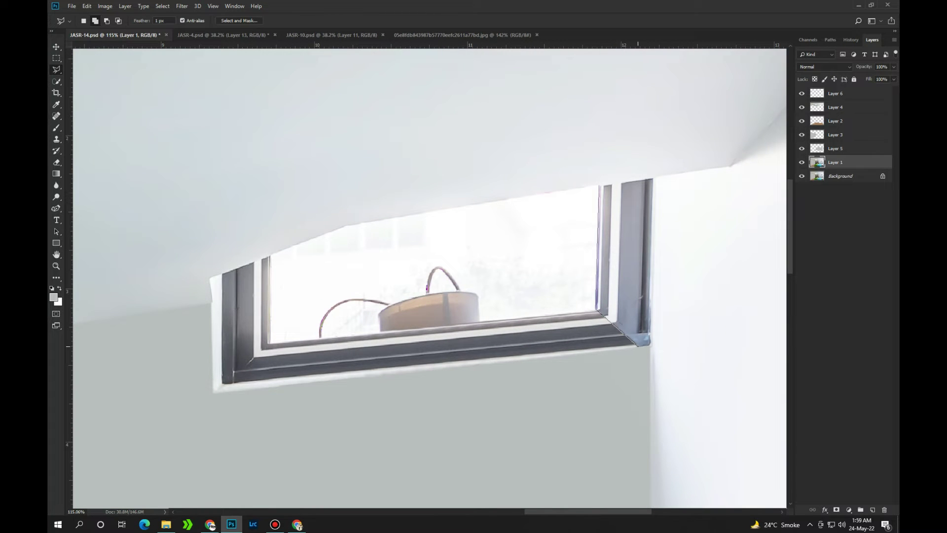
{"action": "key", "text": "s"}
{"action": "left_click_drag", "start_coordinate": [631, 335], "coordinate": [634, 289]}
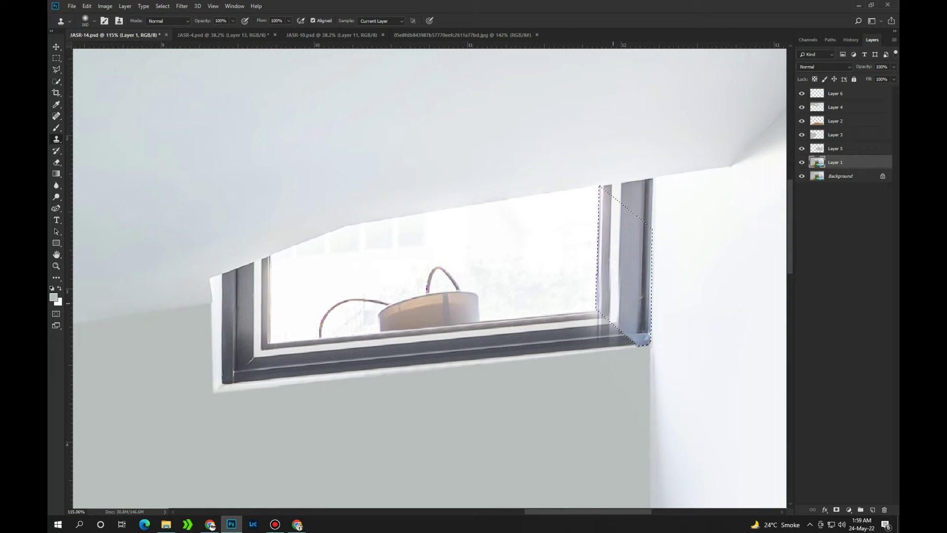
Outline the window glass and clone out the pot inside it
{"action": "key", "text": "l"}
{"action": "left_click", "coordinate": [606, 202]}
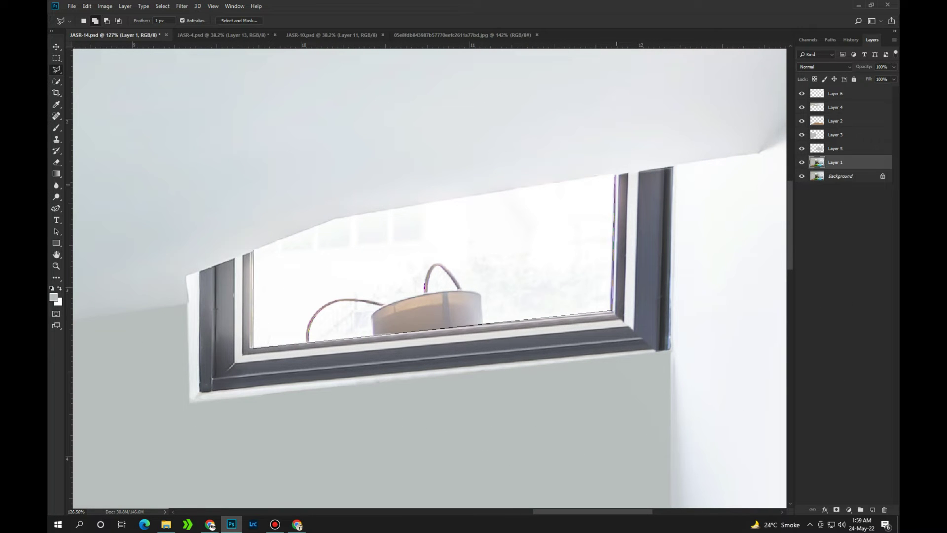
{"action": "key", "text": "Return"}
{"action": "key", "text": "s"}
{"action": "left_click_drag", "start_coordinate": [513, 310], "coordinate": [395, 309]}
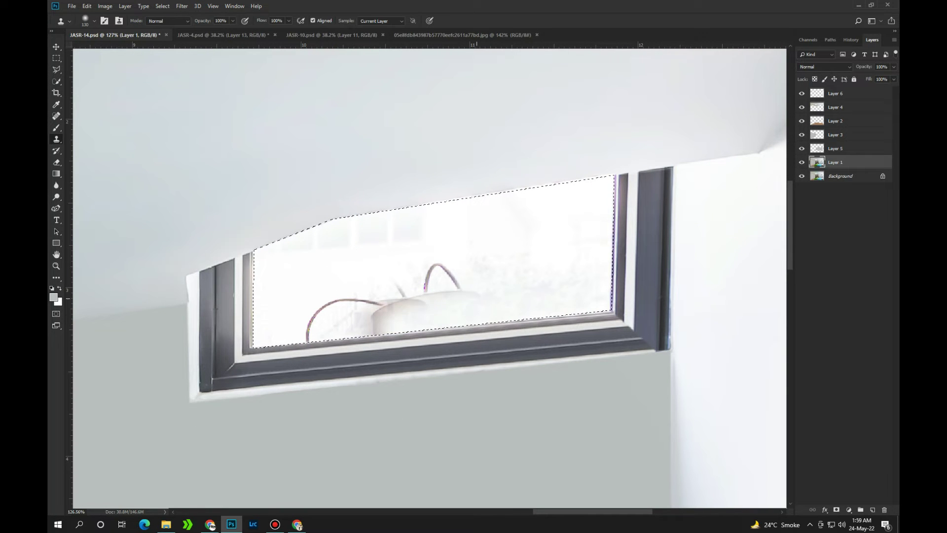
Fit the image in view and save over the existing file
{"action": "key", "text": "ctrl+0"}
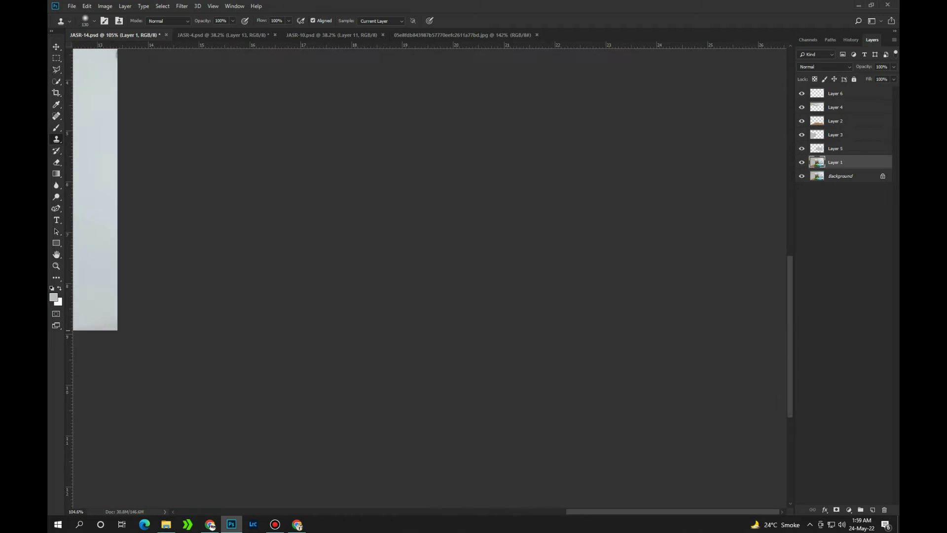
{"action": "key", "text": "ctrl+shift+s"}
{"action": "key", "text": "Return"}
{"action": "key", "text": "Return"}
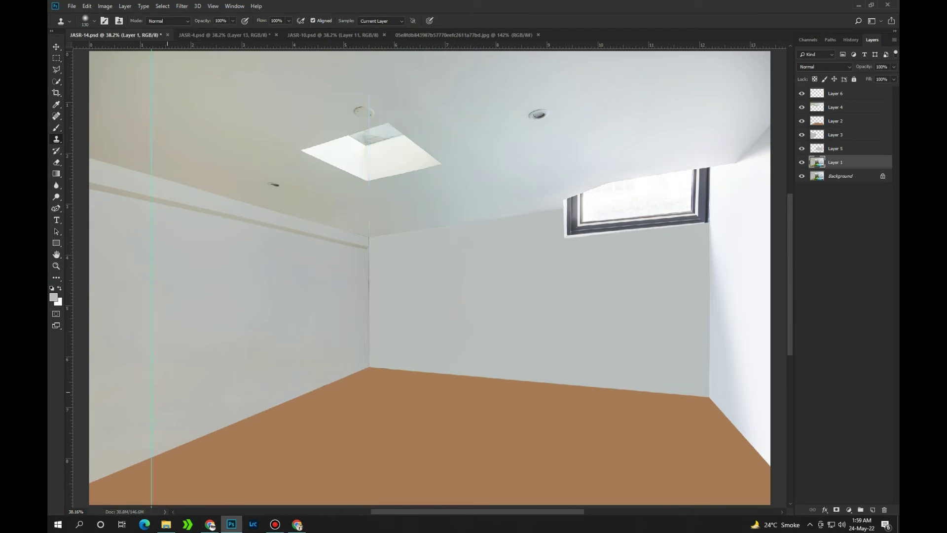
Move the grey back-wall layer (Layer 5) to the top of the layer stack
{"action": "scroll", "coordinate": [422, 306], "scroll_direction": "up", "scroll_amount": 3}
{"action": "left_click", "coordinate": [817, 149], "text": "ctrl"}
{"action": "key", "text": "b"}
{"action": "scroll", "coordinate": [422, 306], "scroll_direction": "up", "scroll_amount": 2}
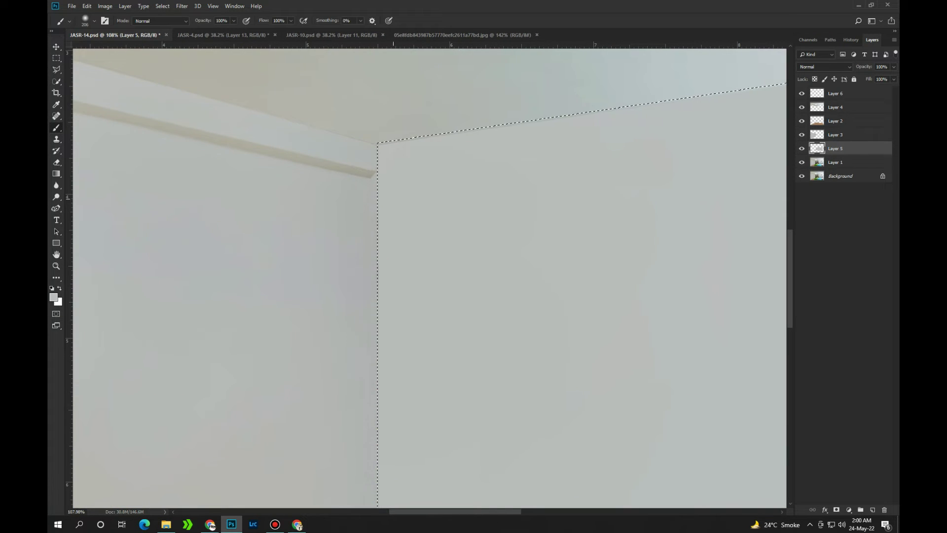
{"action": "scroll", "coordinate": [429, 276], "scroll_direction": "down", "scroll_amount": 4}
{"action": "key", "text": "ctrl+shift+bracketright"}
Fit the image in view, save the document, and switch to the JASR-10 wooden-floor room
{"action": "scroll", "coordinate": [429, 277], "scroll_direction": "up", "scroll_amount": 1}
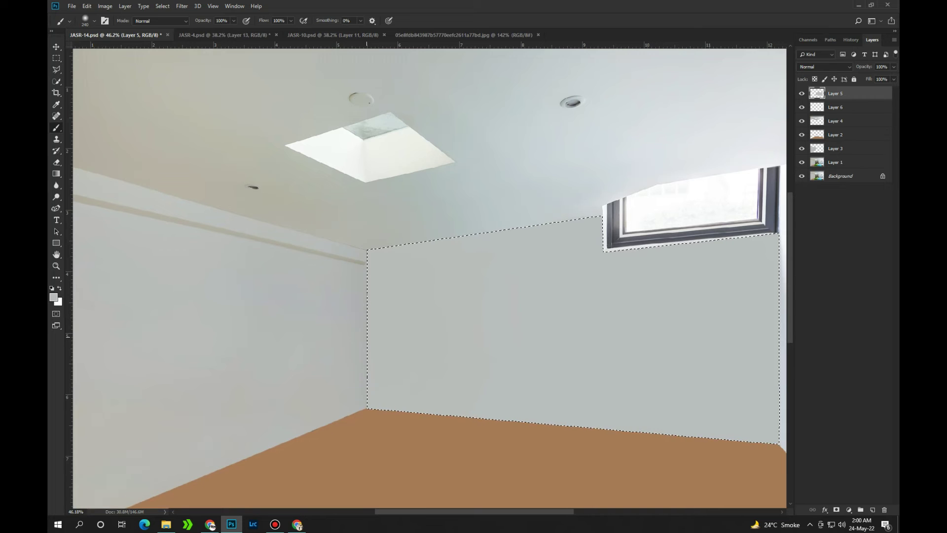
{"action": "scroll", "coordinate": [366, 409], "scroll_direction": "up", "scroll_amount": 3}
{"action": "scroll", "coordinate": [365, 408], "scroll_direction": "down", "scroll_amount": 4}
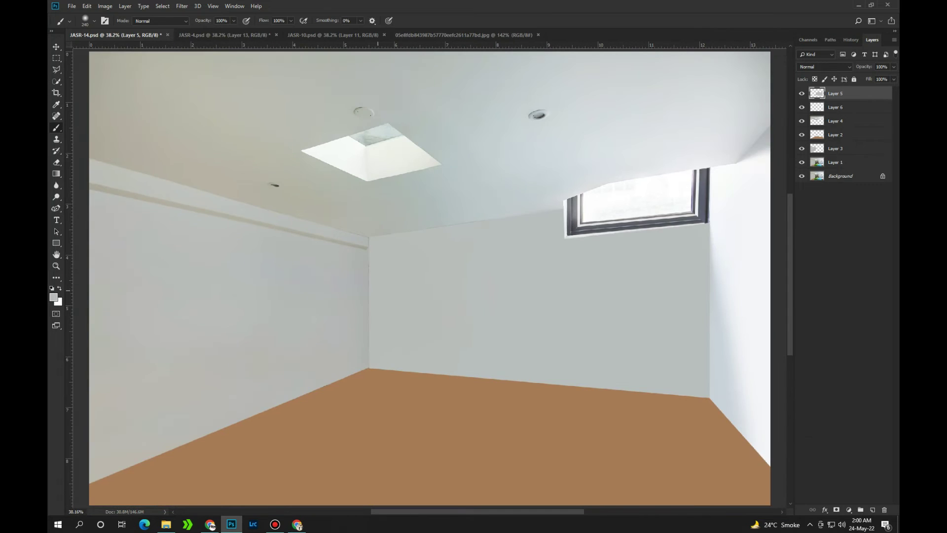
{"action": "scroll", "coordinate": [366, 409], "scroll_direction": "up", "scroll_amount": 2}
{"action": "scroll", "coordinate": [365, 408], "scroll_direction": "up", "scroll_amount": 1}
{"action": "scroll", "coordinate": [389, 148], "scroll_direction": "up", "scroll_amount": 1}
{"action": "key", "text": "l"}
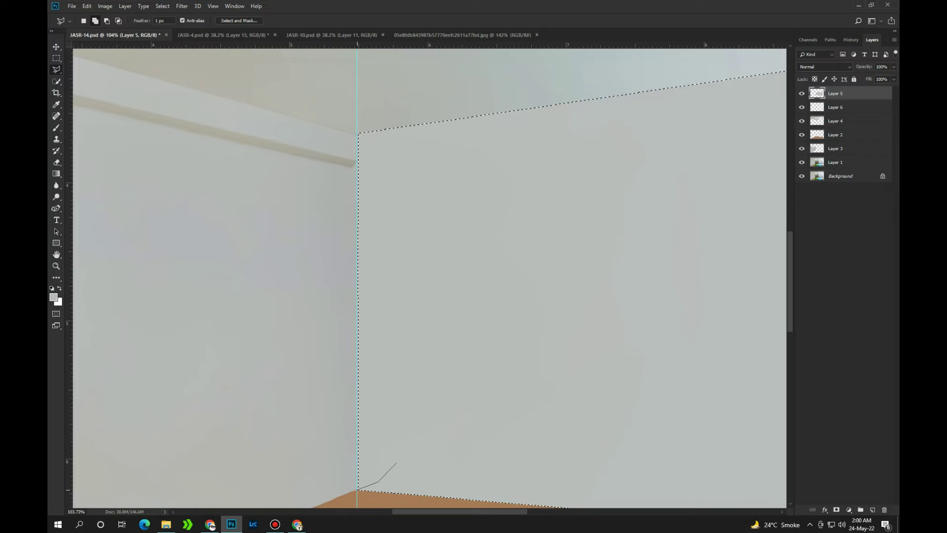
{"action": "key", "text": "b"}
{"action": "key", "text": "ctrl+0"}
{"action": "key", "text": "ctrl+s"}
{"action": "key", "text": "ctrl+Tab"}
{"action": "key", "text": "ctrl+Tab"}
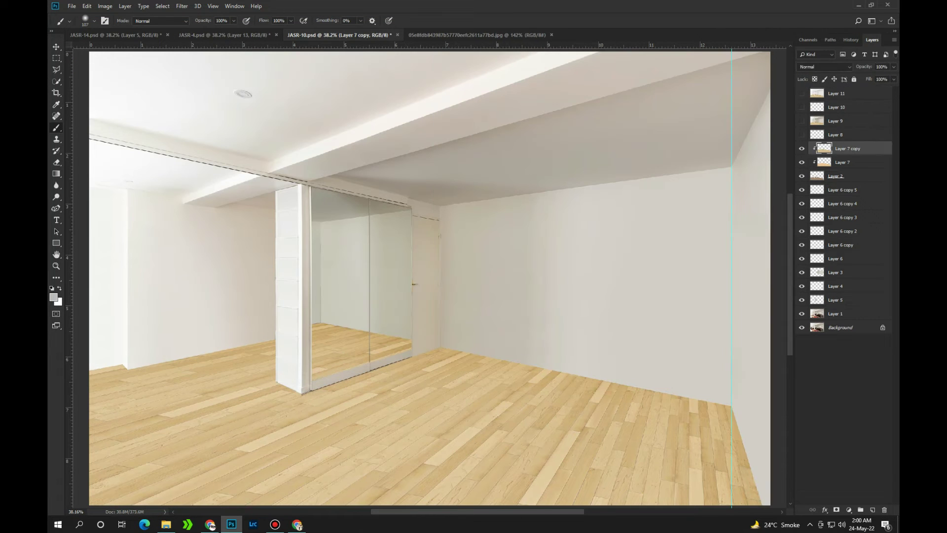
Paste the wood floor into the JASR-14 bedroom and roughly skew it to the room's perspective
{"action": "key", "text": "ctrl+Tab"}
{"action": "key", "text": "ctrl+Tab"}
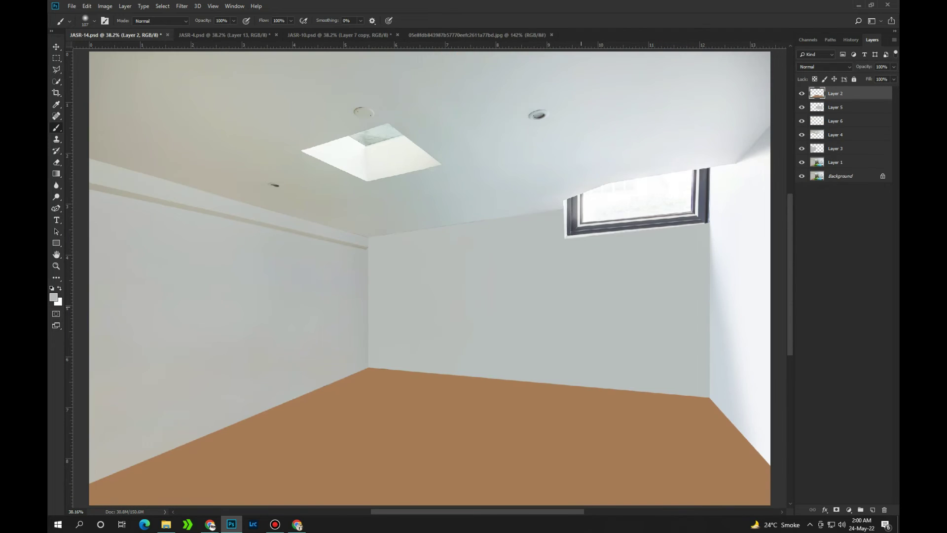
{"action": "key", "text": "ctrl+v"}
{"action": "key", "text": "ctrl+t"}
{"action": "key", "text": "ctrl+0"}
{"action": "left_click_drag", "start_coordinate": [490, 412], "coordinate": [553, 421]}
{"action": "left_click_drag", "start_coordinate": [623, 265], "coordinate": [621, 258]}
{"action": "left_click_drag", "start_coordinate": [163, 265], "coordinate": [190, 306]}
{"action": "left_click_drag", "start_coordinate": [620, 258], "coordinate": [628, 252]}
{"action": "key", "text": "Return"}
Pull the wood floor's bottom-left and bottom-right corners outward to follow the perspective
{"action": "key", "text": "b"}
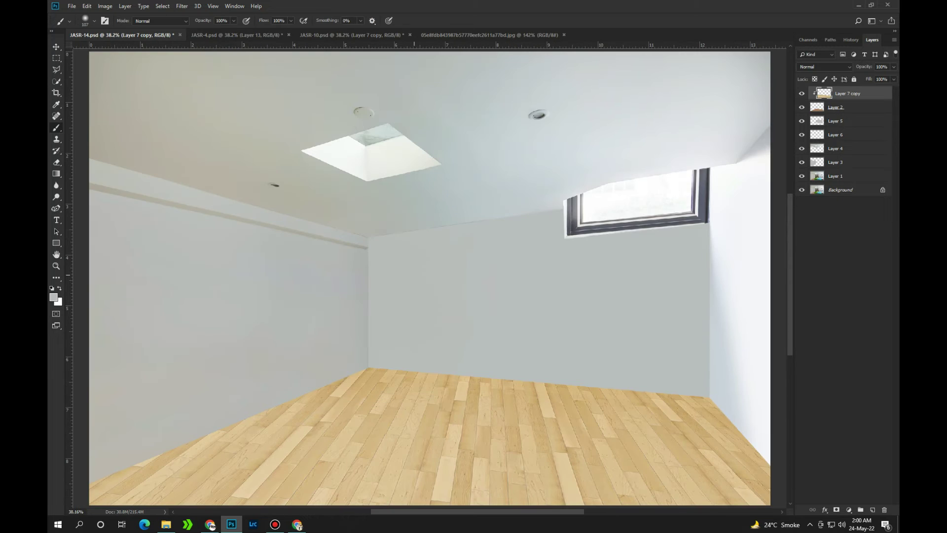
{"action": "key", "text": "ctrl+t"}
{"action": "key", "text": "ctrl+0"}
{"action": "left_click_drag", "start_coordinate": [360, 339], "coordinate": [169, 386]}
{"action": "scroll", "coordinate": [169, 387], "scroll_direction": "up", "scroll_amount": 5}
{"action": "key", "text": "ctrl+r"}
{"action": "left_click_drag", "start_coordinate": [627, 381], "coordinate": [666, 394]}
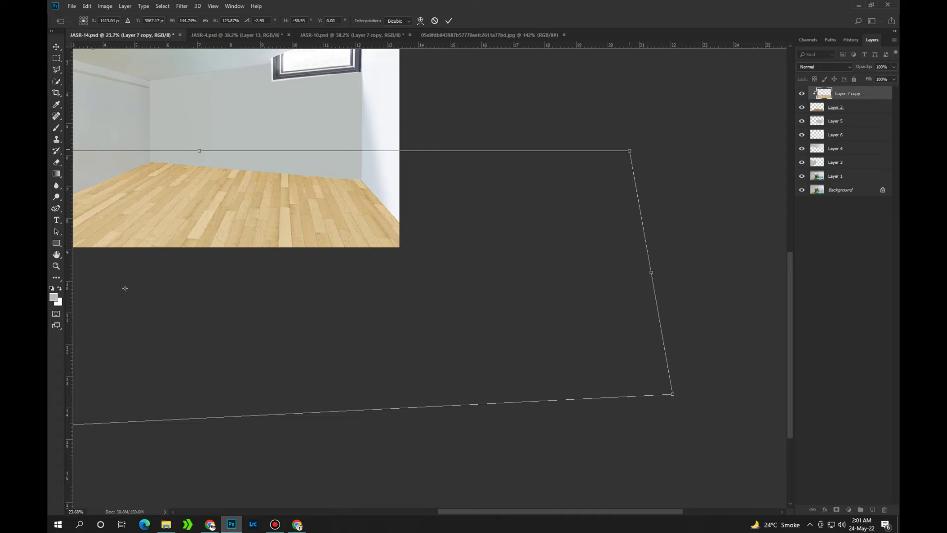
{"action": "scroll", "coordinate": [435, 282], "scroll_direction": "left", "scroll_amount": 5}
{"action": "scroll", "coordinate": [542, 276], "scroll_direction": "left", "scroll_amount": 4}
{"action": "scroll", "coordinate": [652, 270], "scroll_direction": "down", "scroll_amount": 1}
{"action": "left_click_drag", "start_coordinate": [357, 148], "coordinate": [369, 148]}
{"action": "scroll", "coordinate": [651, 261], "scroll_direction": "down", "scroll_amount": 1}
{"action": "mouse_move", "coordinate": [106, 382]}
{"action": "left_mouse_down"}
{"action": "mouse_move", "coordinate": [178, 379]}
{"action": "mouse_move", "coordinate": [97, 393]}
{"action": "left_mouse_up"}
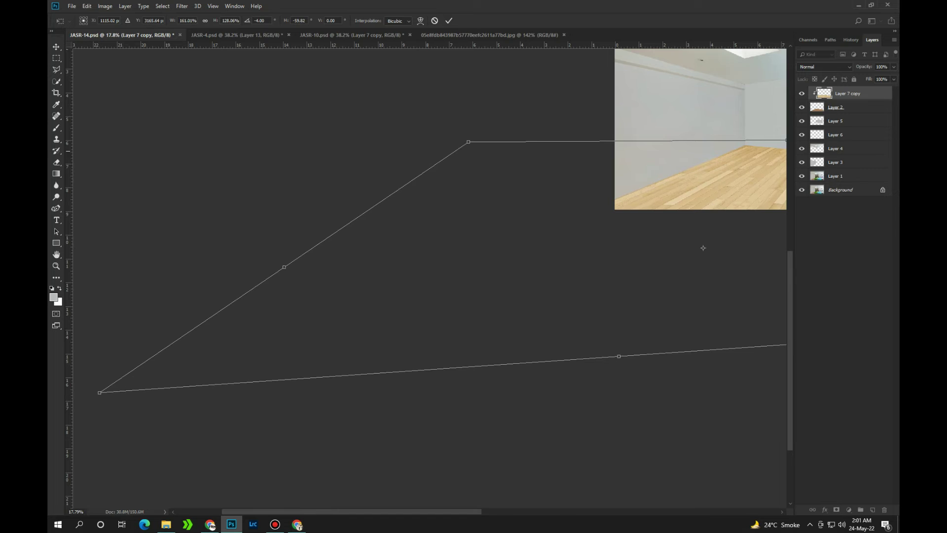
Fine-tune the floor's right and left edges and commit the final floor shape
{"action": "scroll", "coordinate": [389, 382], "scroll_direction": "up", "scroll_amount": 5}
{"action": "scroll", "coordinate": [388, 383], "scroll_direction": "up", "scroll_amount": 2}
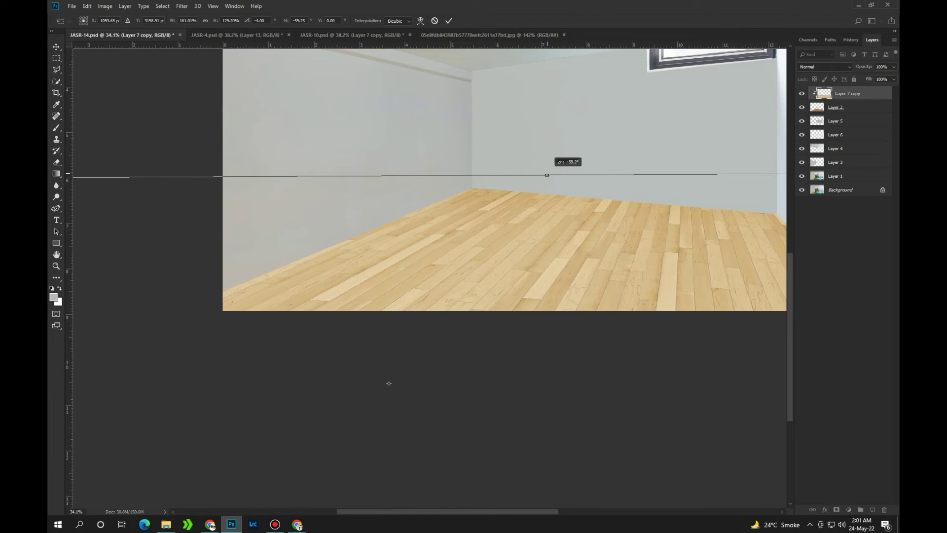
{"action": "scroll", "coordinate": [233, 80], "scroll_direction": "down", "scroll_amount": 4}
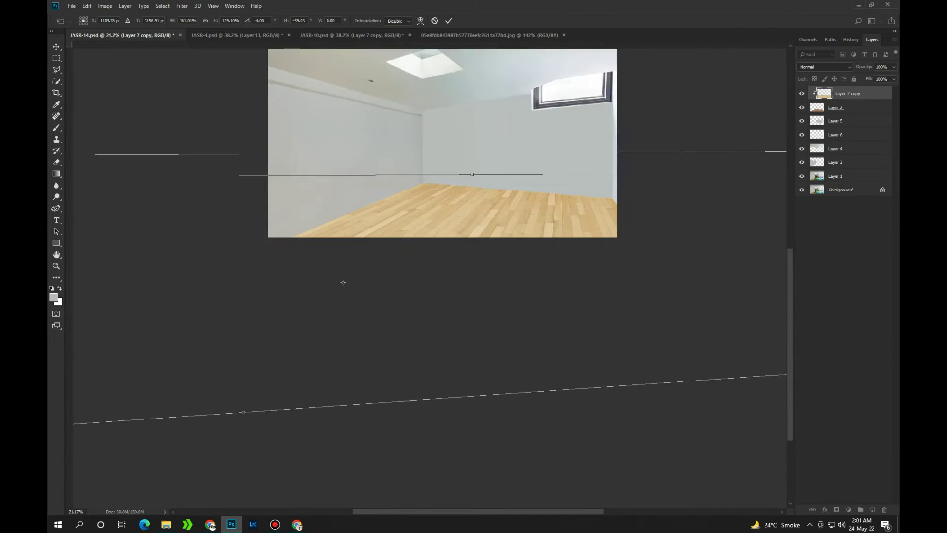
{"action": "scroll", "coordinate": [233, 80], "scroll_direction": "down", "scroll_amount": 3}
{"action": "left_click_drag", "start_coordinate": [743, 306], "coordinate": [763, 310]}
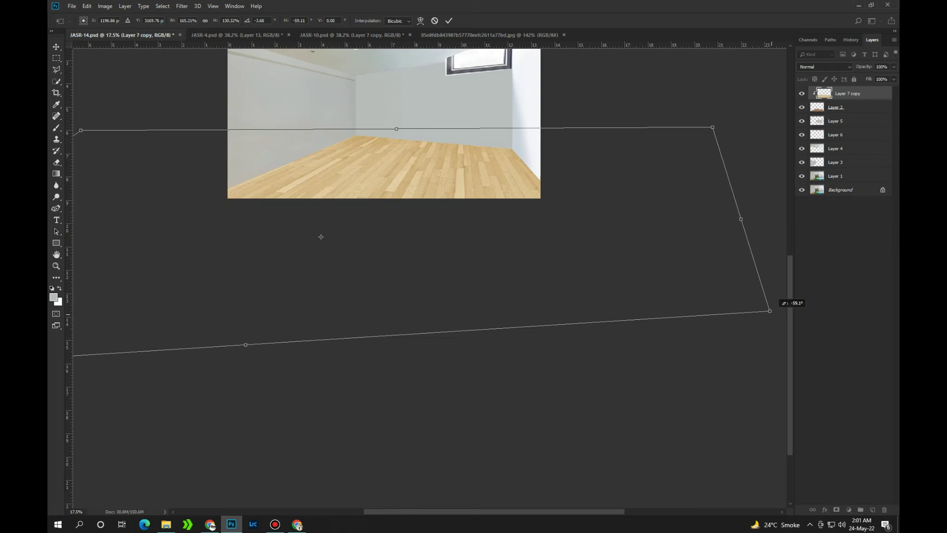
{"action": "scroll", "coordinate": [321, 237], "scroll_direction": "up", "scroll_amount": 7}
{"action": "key", "text": "ctrl+z"}
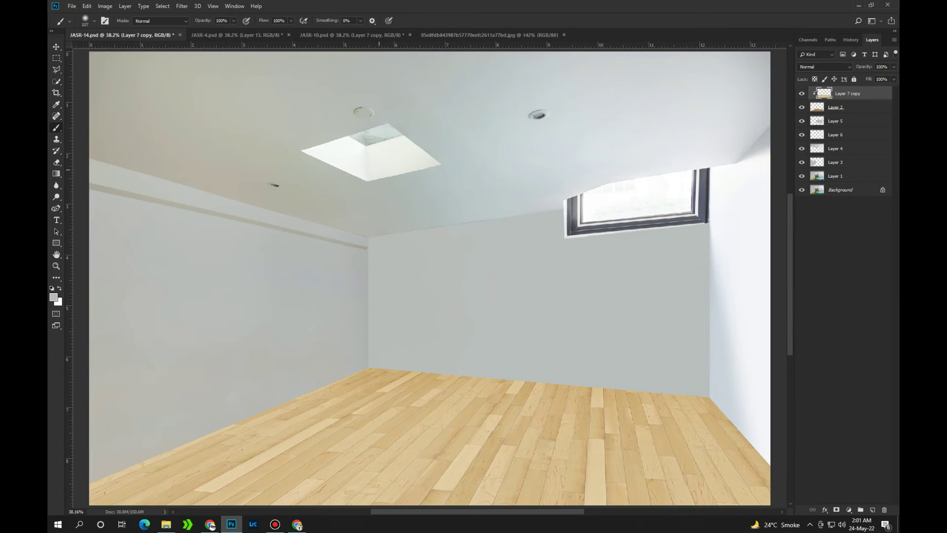
{"action": "scroll", "coordinate": [460, 115], "scroll_direction": "down", "scroll_amount": 3}
{"action": "left_click_drag", "start_coordinate": [92, 348], "coordinate": [95, 349]}
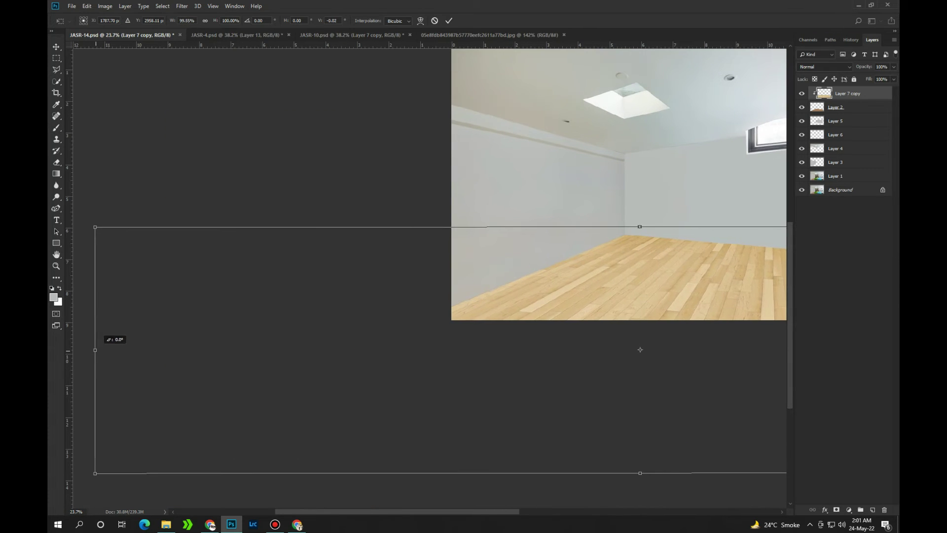
{"action": "key", "text": "Return"}
{"action": "key", "text": "ctrl+0"}
Duplicate the floor layer, save, and clip the copy to the floor layer below
{"action": "key", "text": "ctrl+j"}
{"action": "key", "text": "ctrl+s"}
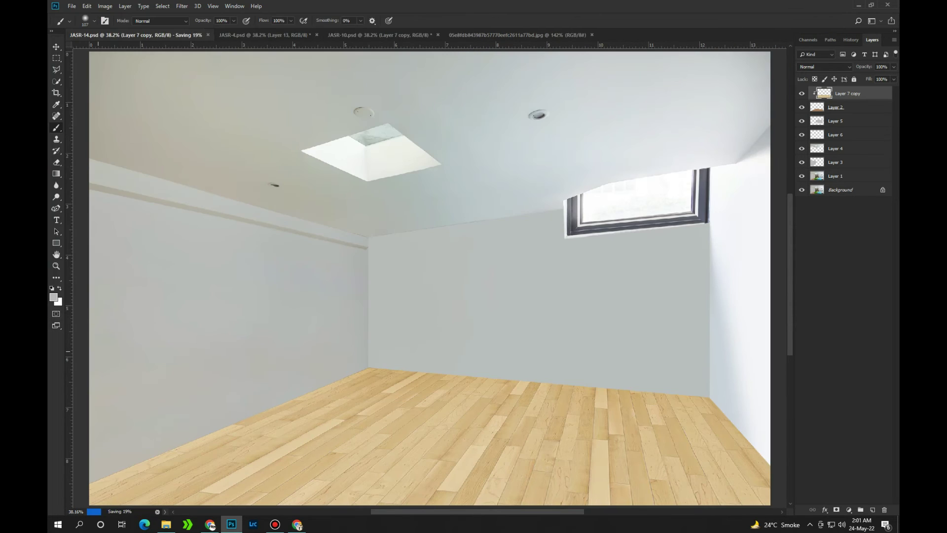
{"action": "key", "text": "b"}
{"action": "key", "text": "ctrl+alt+g"}
Sample the floor's tan colour and paint a faint dark shade over the floor on a new layer
{"action": "key", "text": "o"}
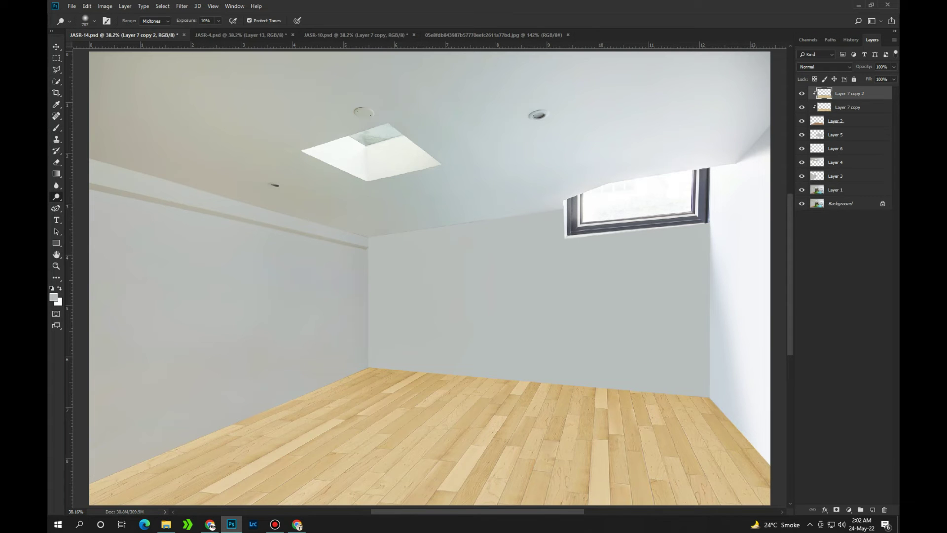
{"action": "key", "text": "ctrl+shift+d"}
{"action": "key", "text": "b"}
{"action": "left_click", "coordinate": [518, 409], "text": "alt"}
{"action": "key", "text": "ctrl+shift+n"}
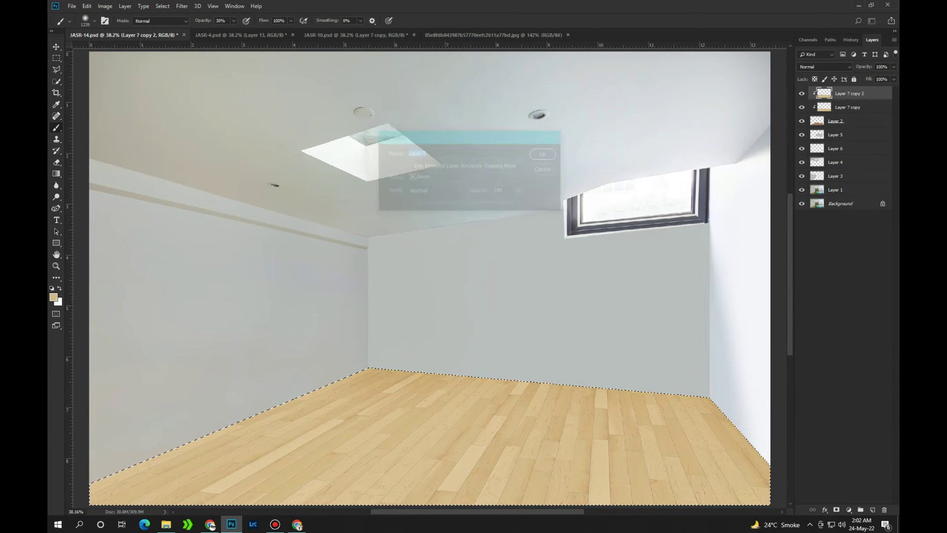
{"action": "key", "text": "Return"}
{"action": "key", "text": "d"}
{"action": "key", "text": "1"}
{"action": "key", "text": "bracketright"}
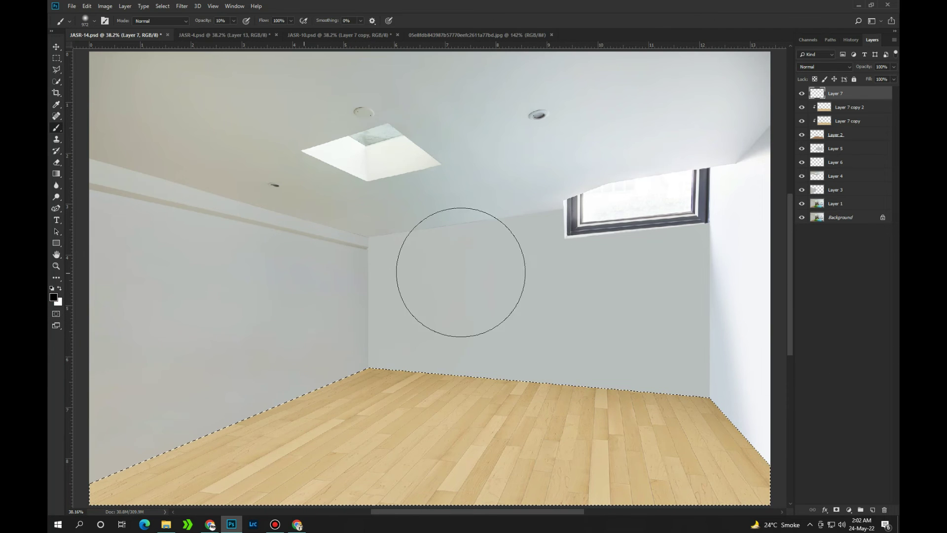
{"action": "left_click_drag", "start_coordinate": [704, 307], "coordinate": [711, 296]}
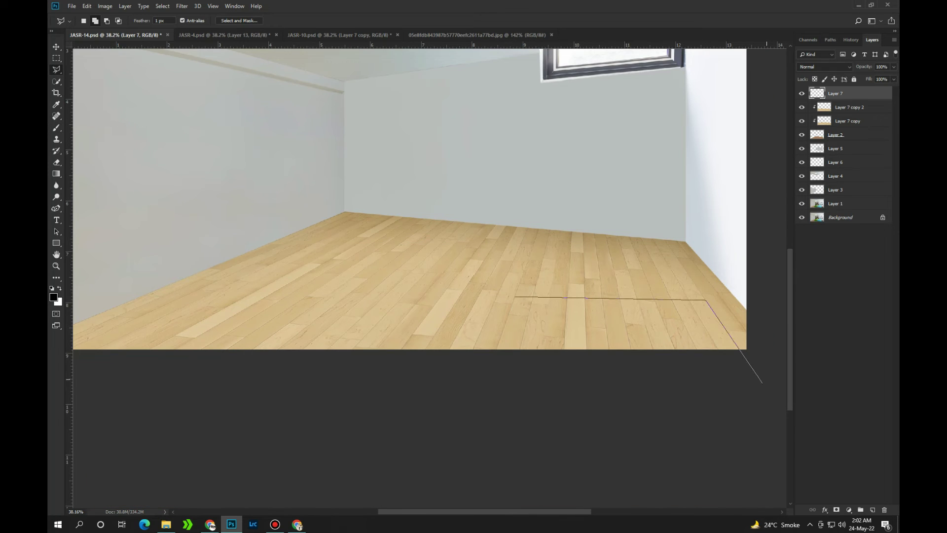
Select the lower-right floor area and fill it with white on a new layer
{"action": "key", "text": "Return"}
{"action": "key", "text": "ctrl+shift+n"}
{"action": "key", "text": "Return"}
{"action": "key", "text": "x"}
{"action": "key", "text": "alt+BackSpace"}
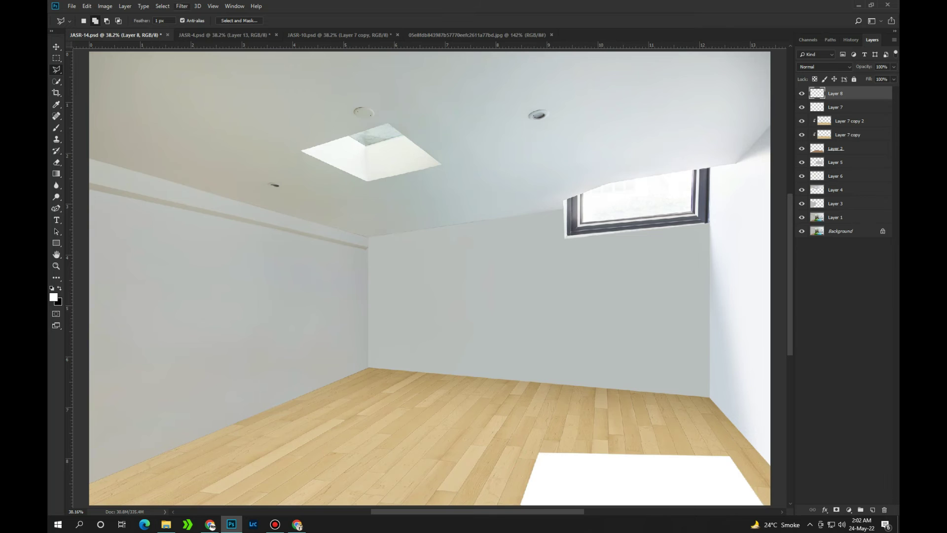
Soften the white floor patch with a 40 px Gaussian Blur and set it to 50% opacity
{"action": "left_click", "coordinate": [182, 6]}
{"action": "left_click", "coordinate": [311, 138]}
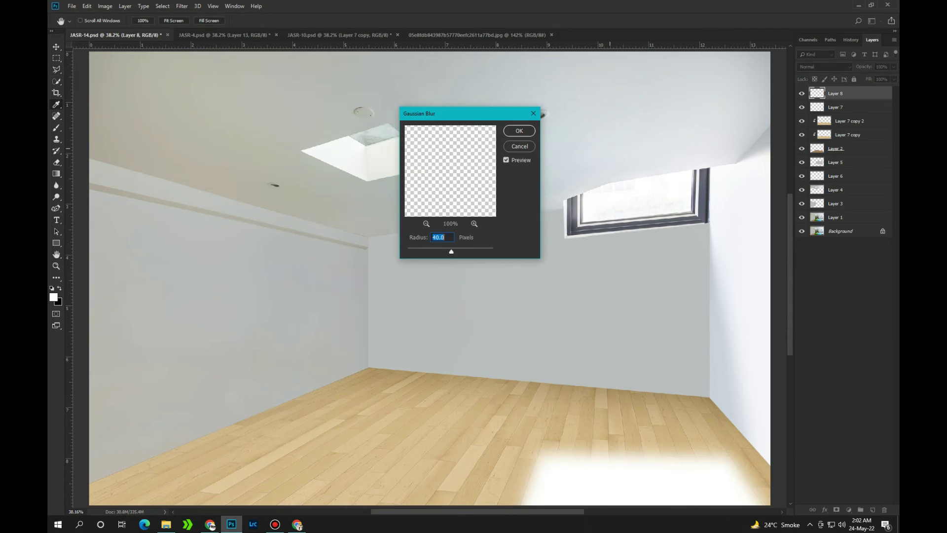
{"action": "key", "text": "Return"}
{"action": "key", "text": "a"}
{"action": "key", "text": "5"}
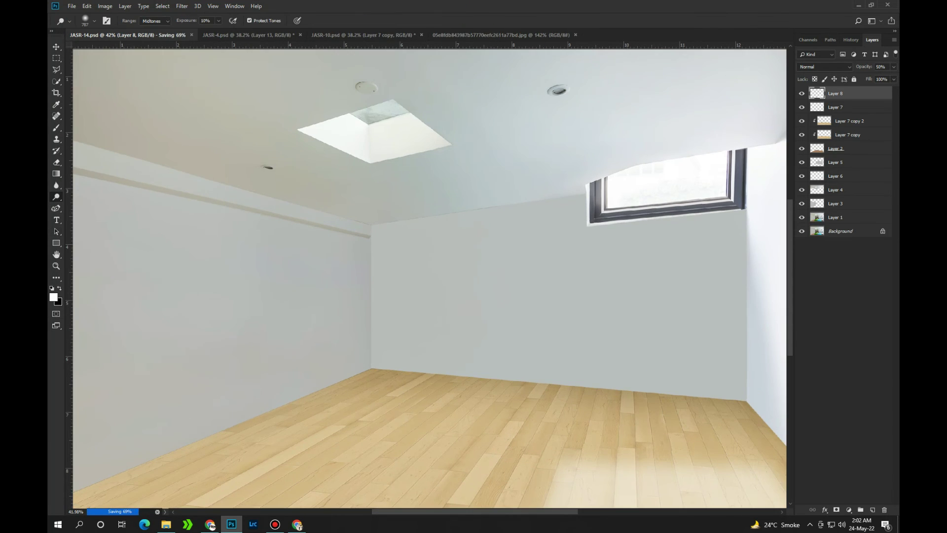
{"action": "key", "text": "ctrl+shift+alt+e"}
Outline the strip along the wall bottoms, copy it to a layer, and raise its lightness to white
{"action": "key", "text": "l"}
{"action": "scroll", "coordinate": [540, 227], "scroll_direction": "up", "scroll_amount": 2}
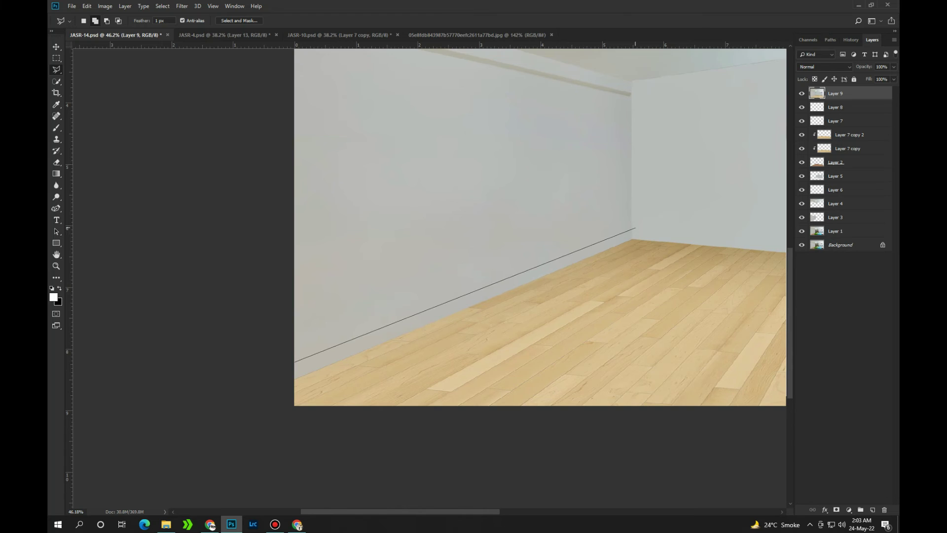
{"action": "scroll", "coordinate": [429, 226], "scroll_direction": "right", "scroll_amount": 5}
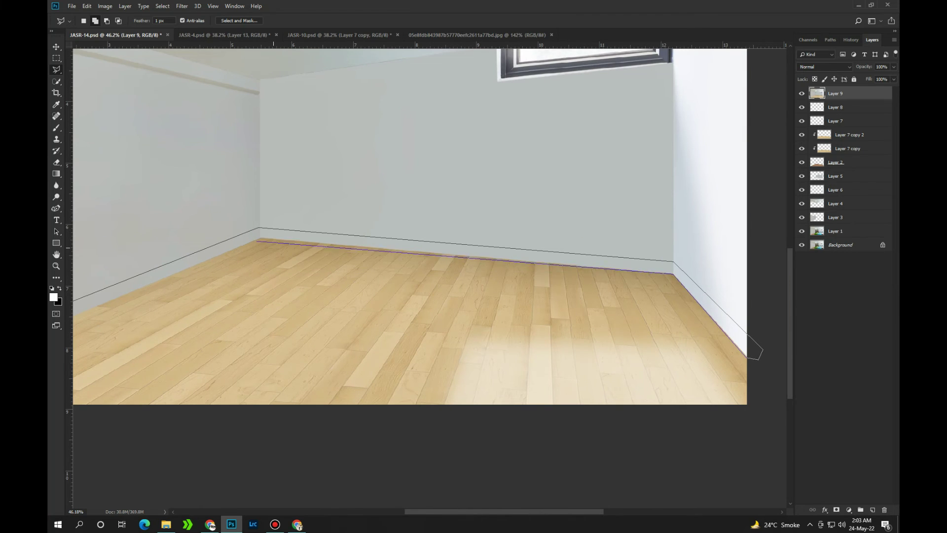
{"action": "scroll", "coordinate": [748, 356], "scroll_direction": "up", "scroll_amount": 3}
{"action": "key", "text": "Return"}
{"action": "key", "text": "ctrl+j"}
{"action": "key", "text": "ctrl+0"}
{"action": "key", "text": "ctrl+u"}
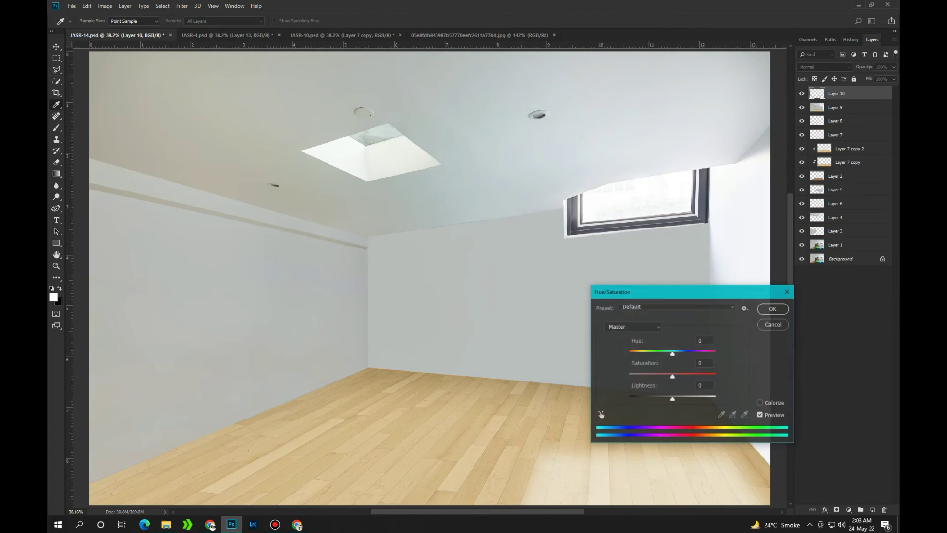
{"action": "left_click_drag", "start_coordinate": [672, 383], "coordinate": [688, 383]}
{"action": "key", "text": "Return"}
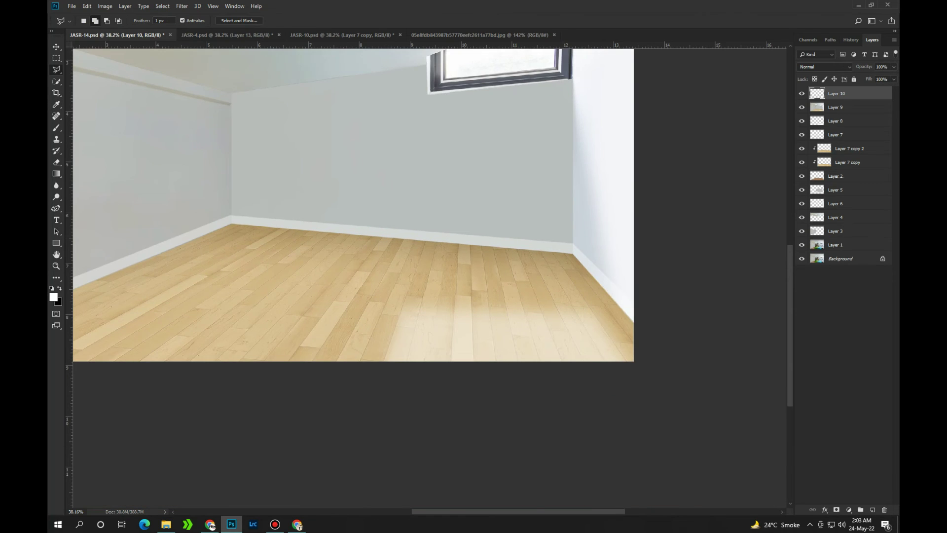
Brighten the skirting boards again with Hue/Saturation, deselect, and stamp all visible layers
{"action": "scroll", "coordinate": [710, 429], "scroll_direction": "up", "scroll_amount": 5}
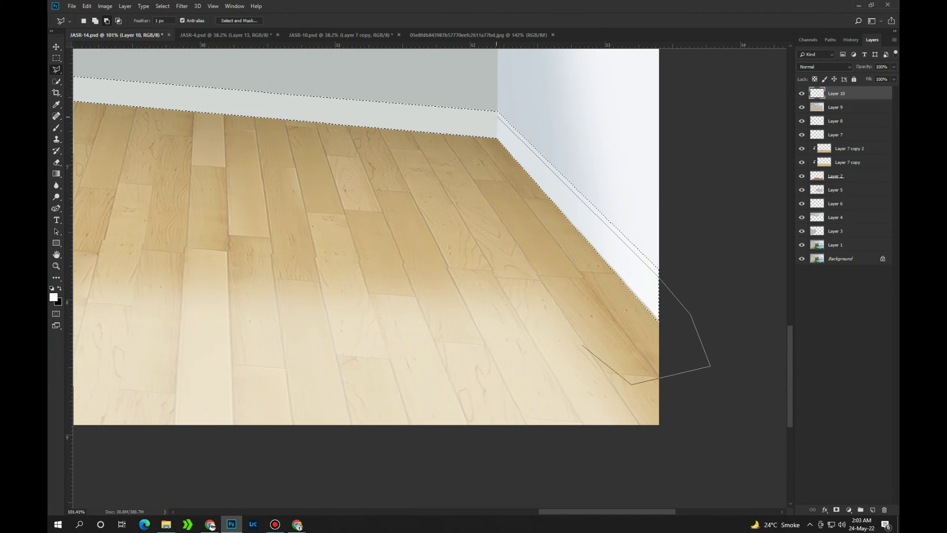
{"action": "scroll", "coordinate": [429, 266], "scroll_direction": "left", "scroll_amount": 10}
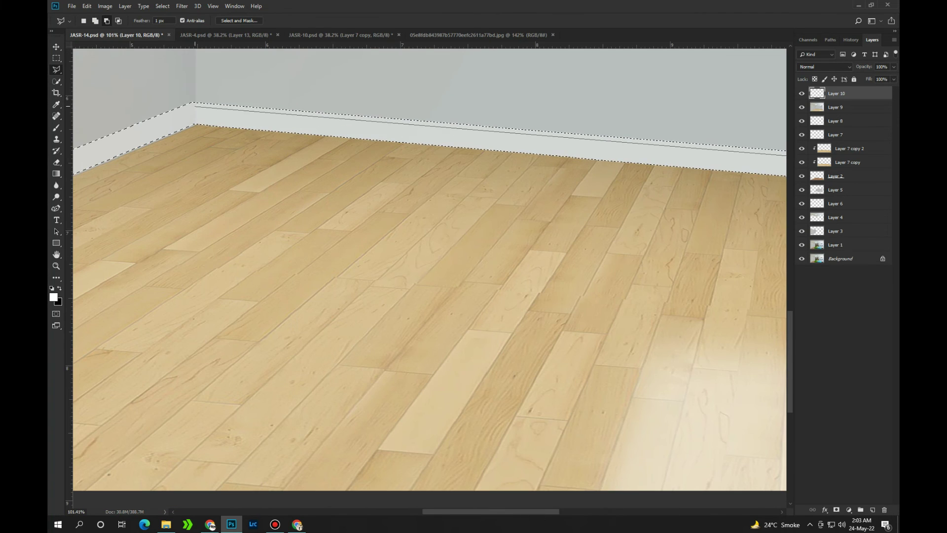
{"action": "scroll", "coordinate": [429, 266], "scroll_direction": "left", "scroll_amount": 10}
{"action": "key", "text": "ctrl+0"}
{"action": "key", "text": "ctrl+u"}
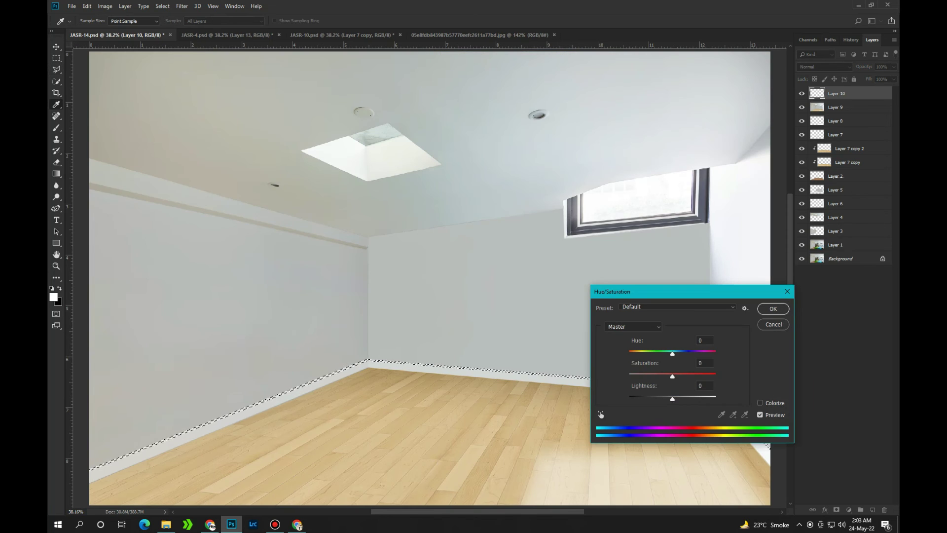
{"action": "key", "text": "Return"}
{"action": "key", "text": "ctrl+d"}
{"action": "key", "text": "ctrl+alt+shift+e"}
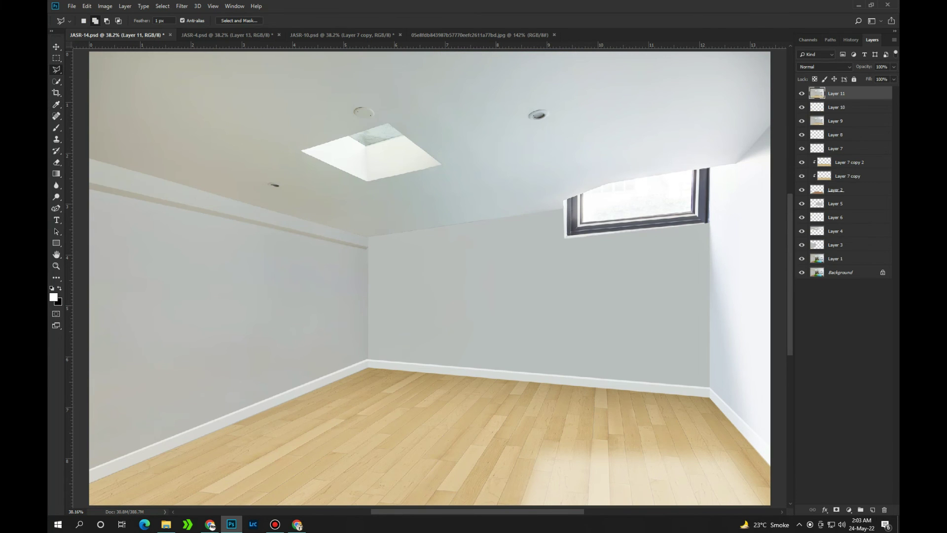
{"action": "key", "text": "ctrl+shift+a"}
Brush Exposure +0.70 and Saturation -70 over the walls and ceiling, excluding the skirting boards
{"action": "mouse_move", "coordinate": [199, 207]}
{"action": "left_mouse_down"}
{"action": "mouse_move", "coordinate": [158, 355]}
{"action": "mouse_move", "coordinate": [114, 429]}
{"action": "left_mouse_up"}
{"action": "key", "text": "y"}
{"action": "key", "text": "bracketleft"}
{"action": "key", "text": "bracketleft"}
{"action": "key", "text": "bracketleft"}
{"action": "mouse_move", "coordinate": [444, 345]}
{"action": "left_mouse_down"}
{"action": "mouse_move", "coordinate": [592, 256]}
{"action": "mouse_move", "coordinate": [715, 162]}
{"action": "left_mouse_up"}
{"action": "left_click_drag", "start_coordinate": [700, 365], "coordinate": [754, 444]}
{"action": "key", "text": "bracketright"}
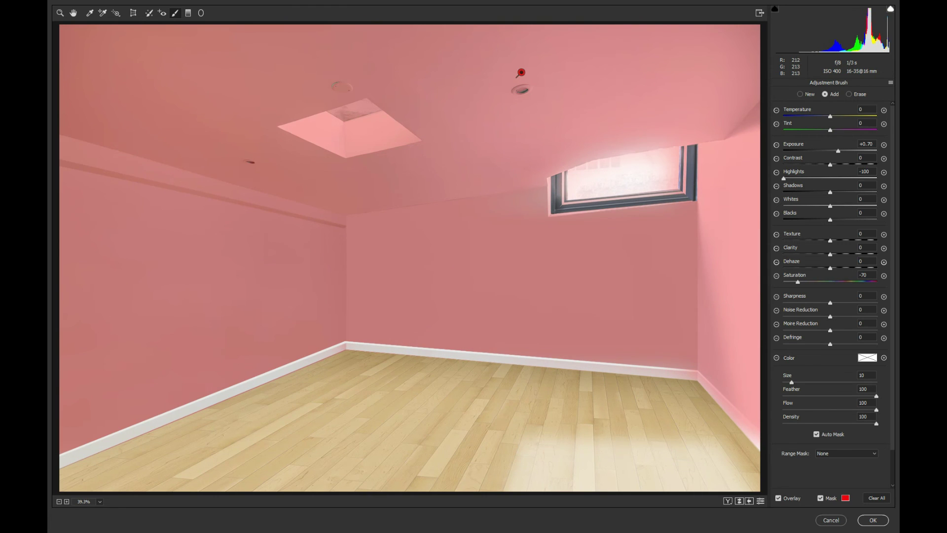
{"action": "left_click_drag", "start_coordinate": [347, 341], "coordinate": [701, 374]}
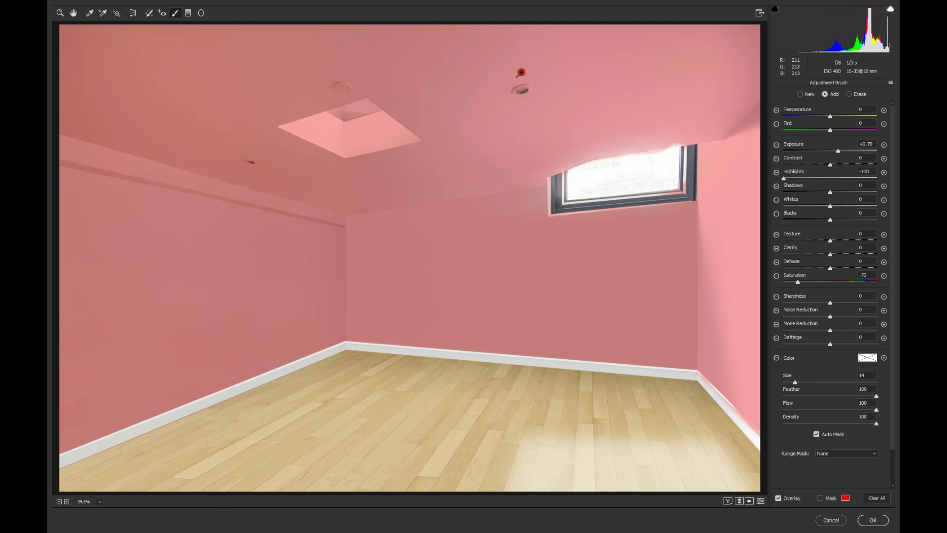
{"action": "key", "text": "v"}
{"action": "key", "text": "Return"}
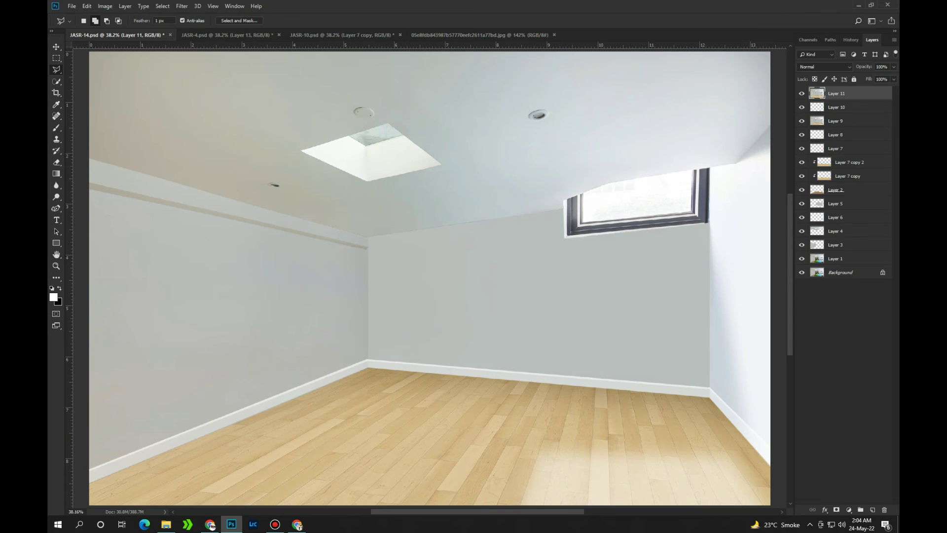
Switch to the Brush tool and review the room with its whiter, cleaner walls
{"action": "key", "text": "b"}
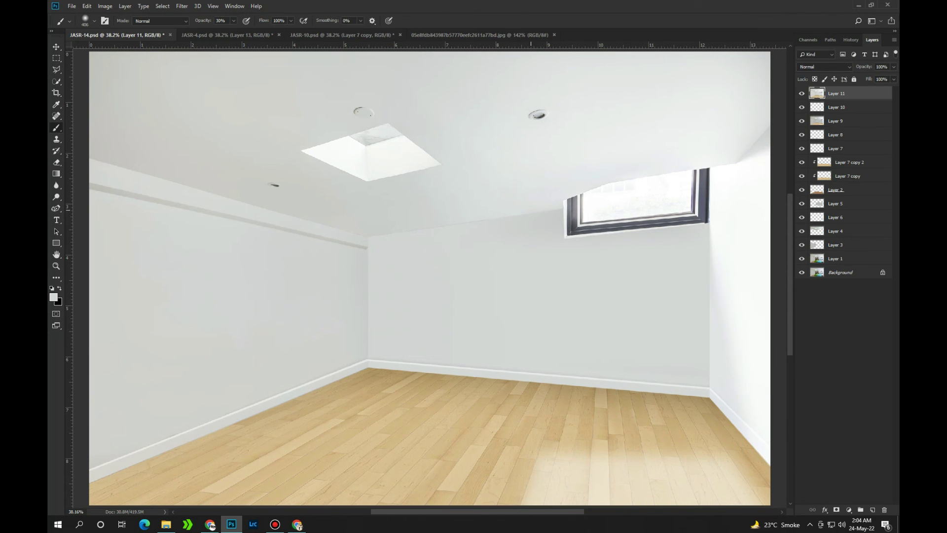